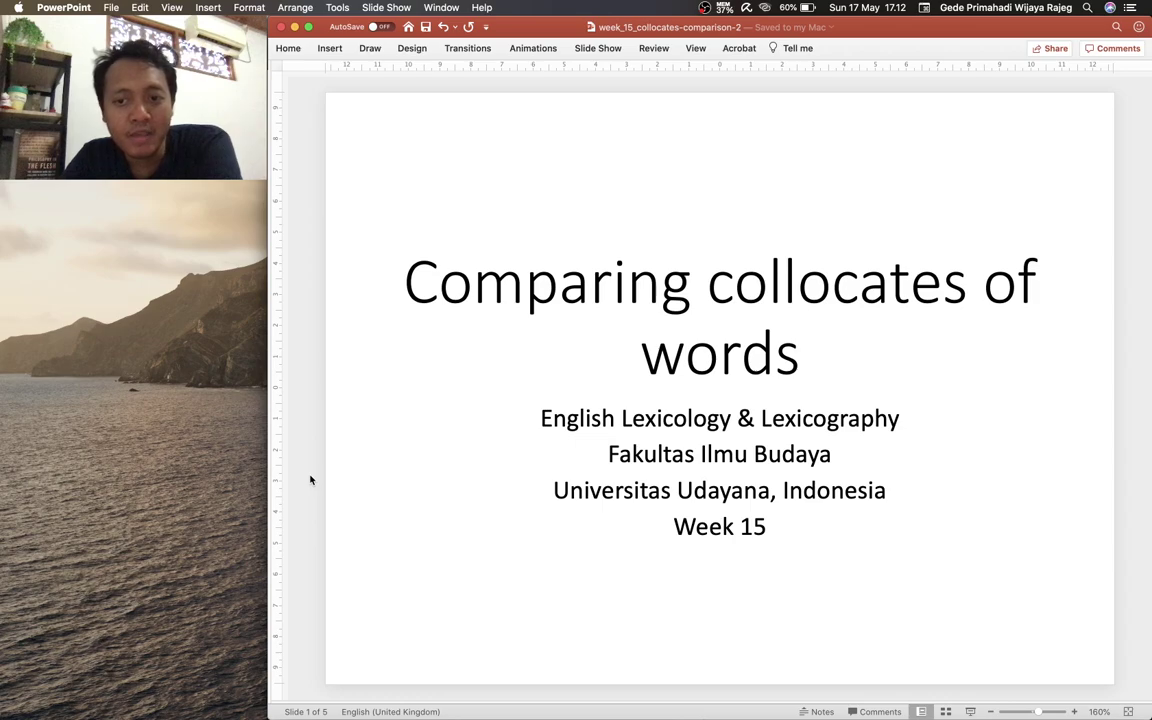
# Switch from the PowerPoint title slide to the COCA search page in Chrome.
pyautogui.press('super+Tab')
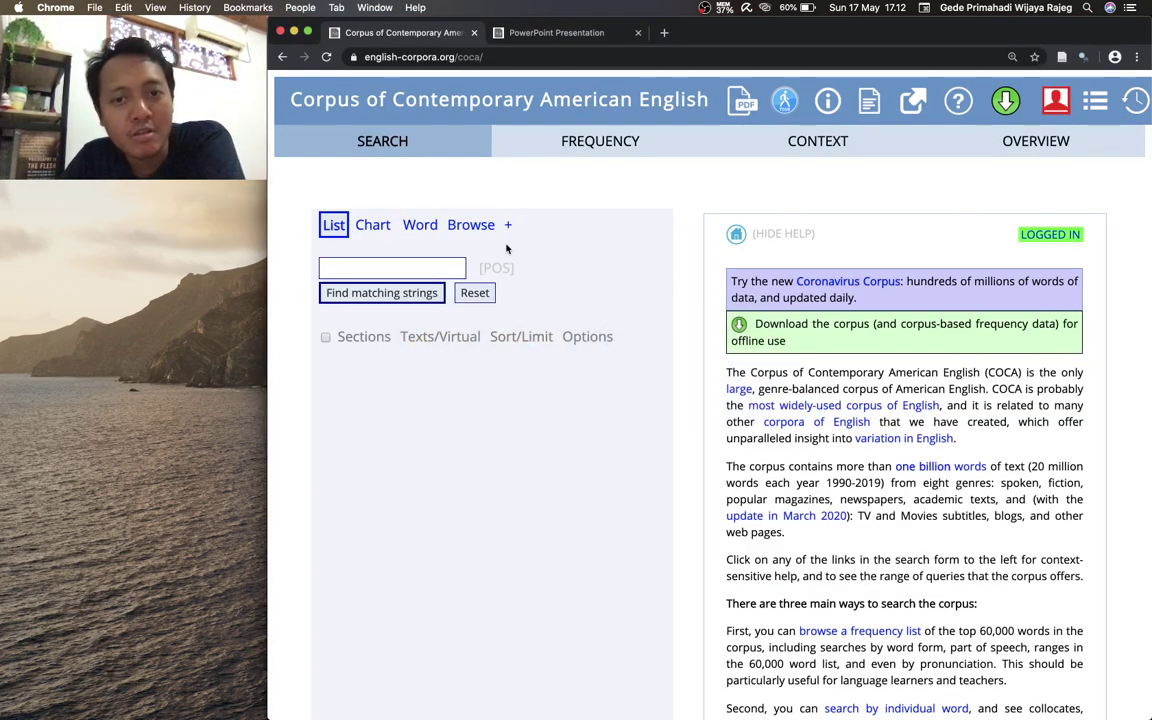
# Start a Compare words search with hot as Word1 and cold as Word2.
pyautogui.click(507, 225)
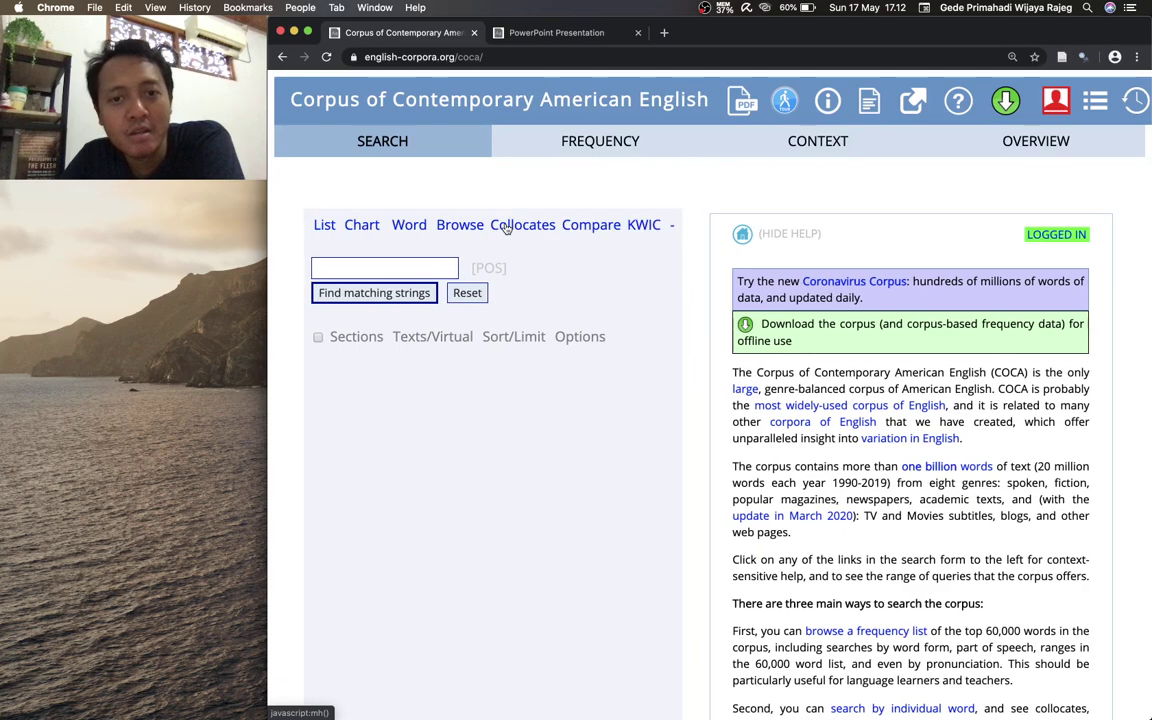
pyautogui.click(591, 226)
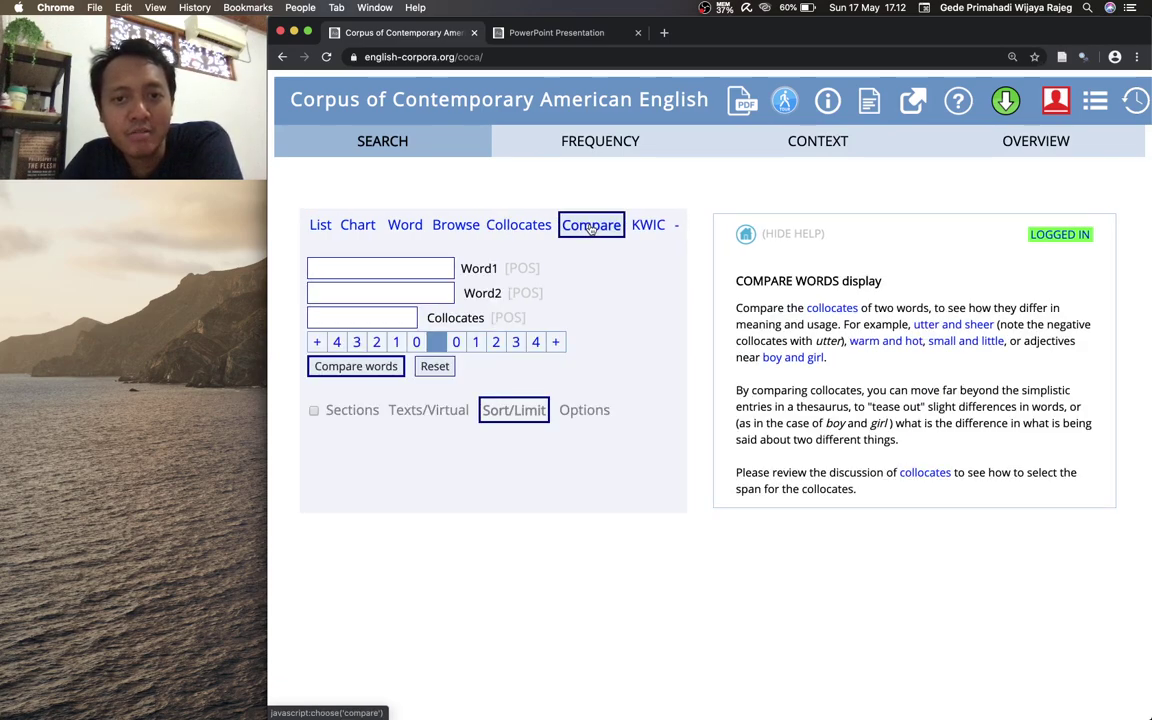
pyautogui.click(345, 268)
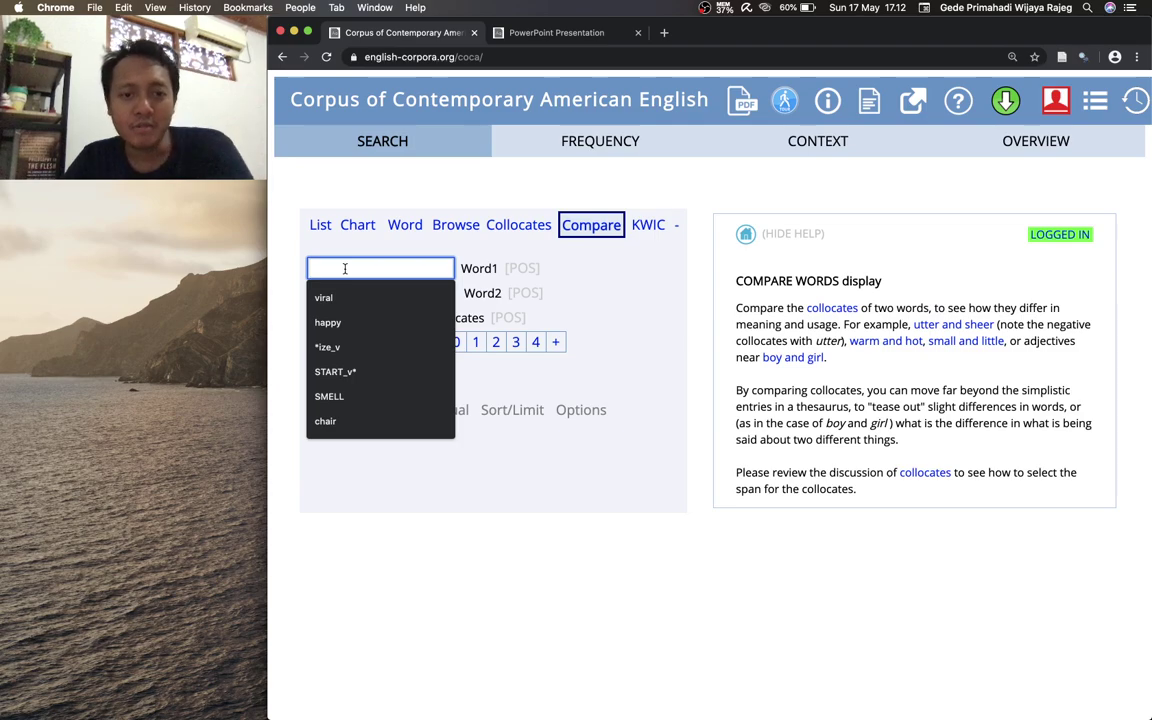
pyautogui.write('hot')
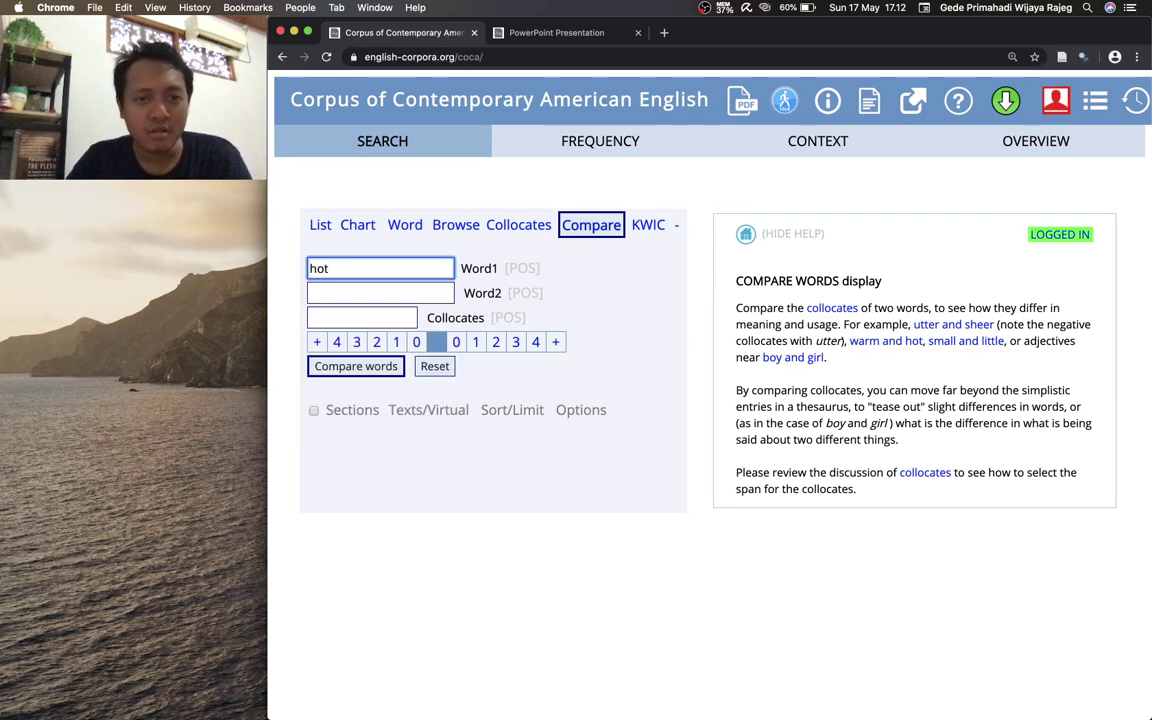
pyautogui.click(325, 293)
pyautogui.write('cold')
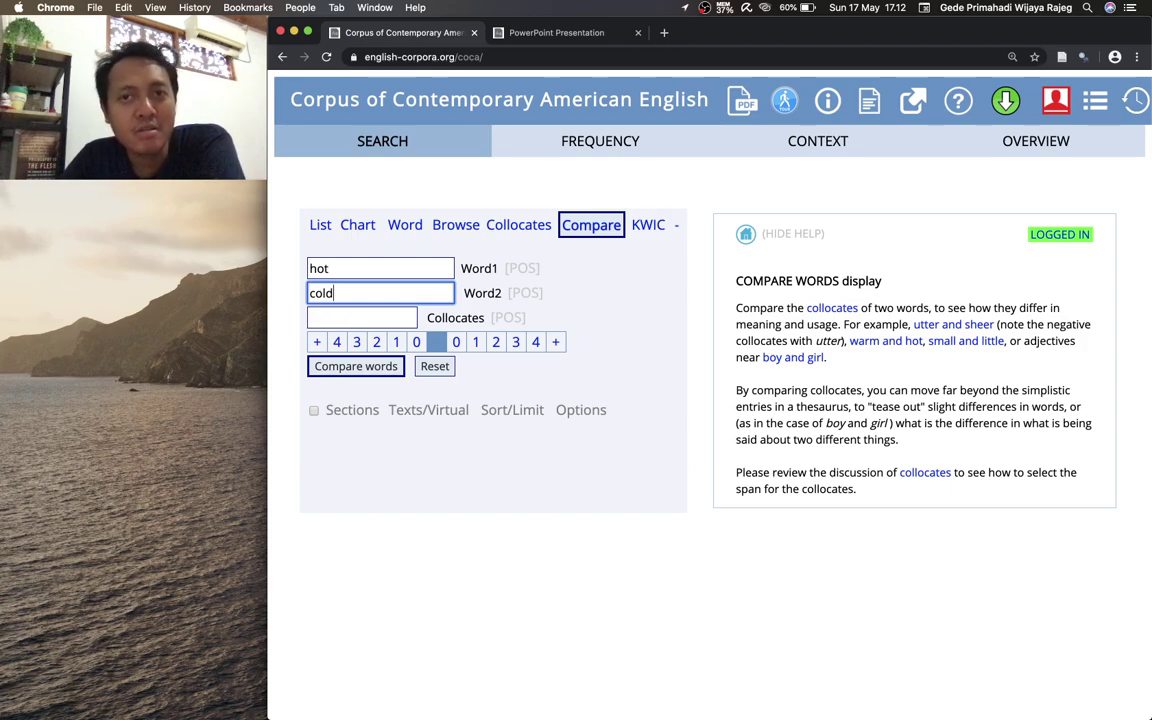
# Limit collocates to nouns in span R1 and run the hot versus cold comparison.
pyautogui.click(350, 318)
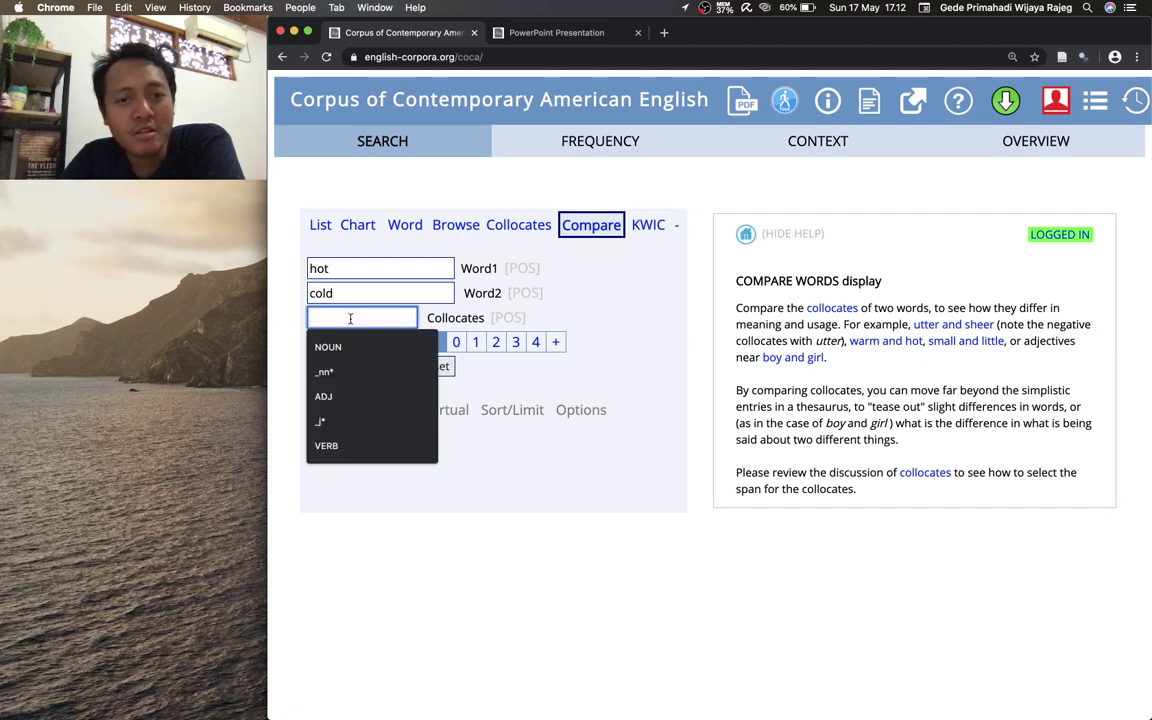
pyautogui.click(348, 346)
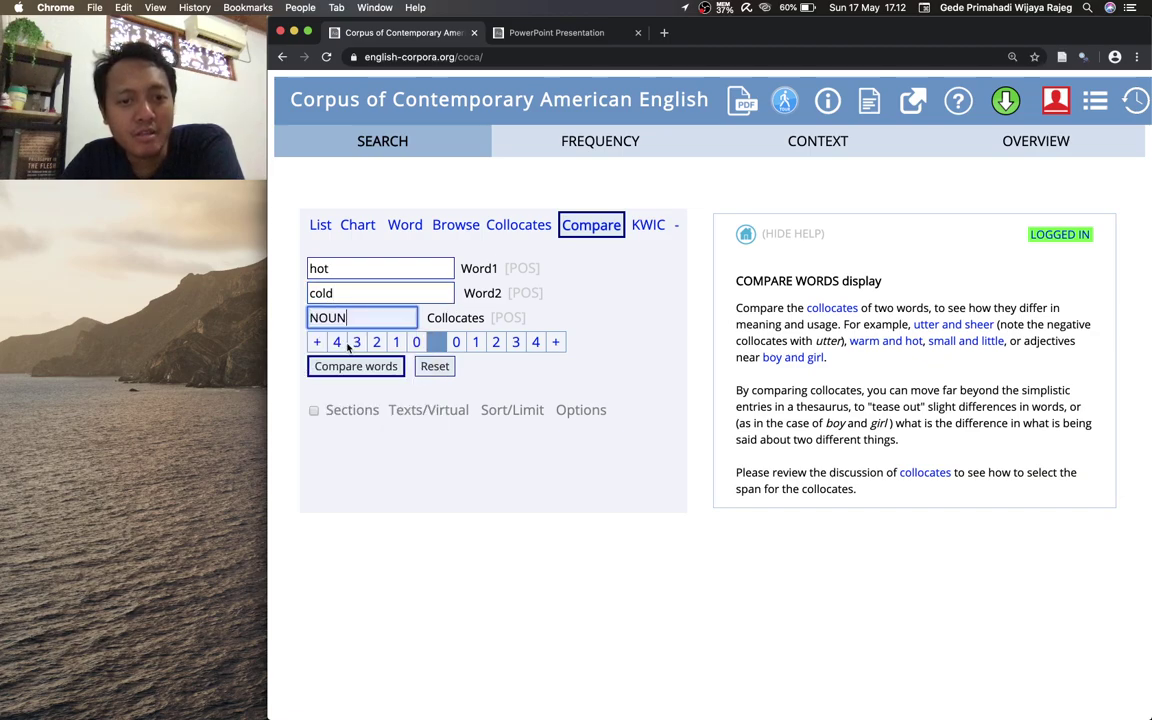
pyautogui.click(477, 343)
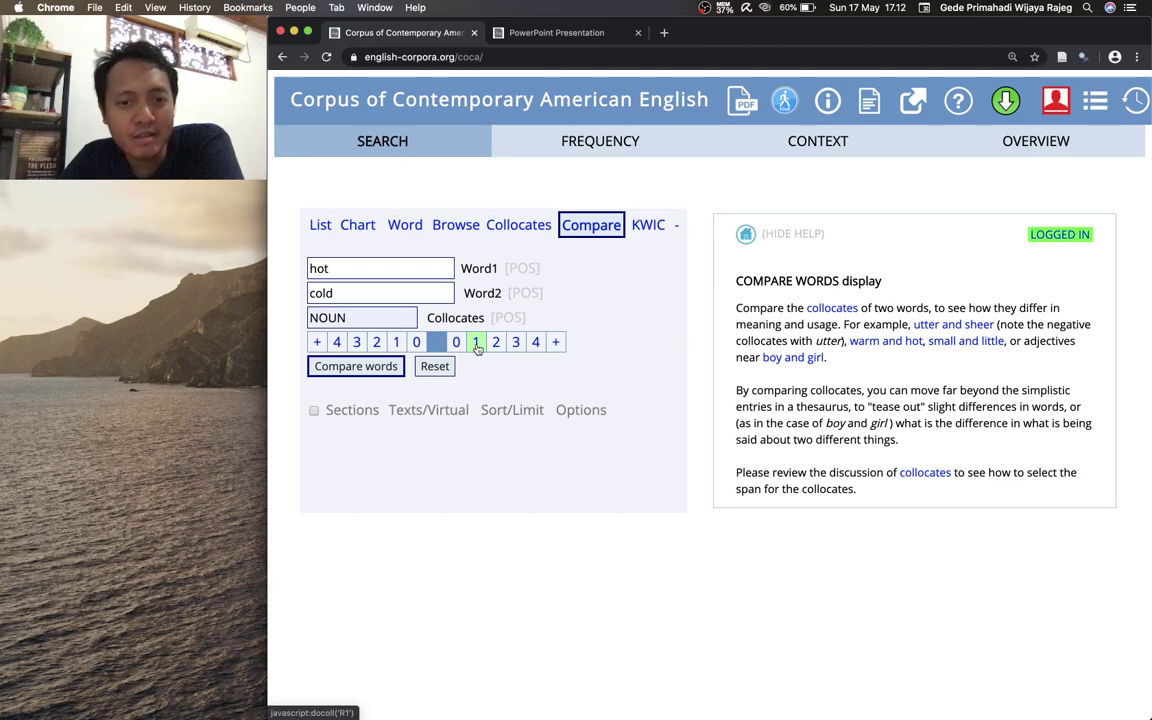
pyautogui.click(386, 370)
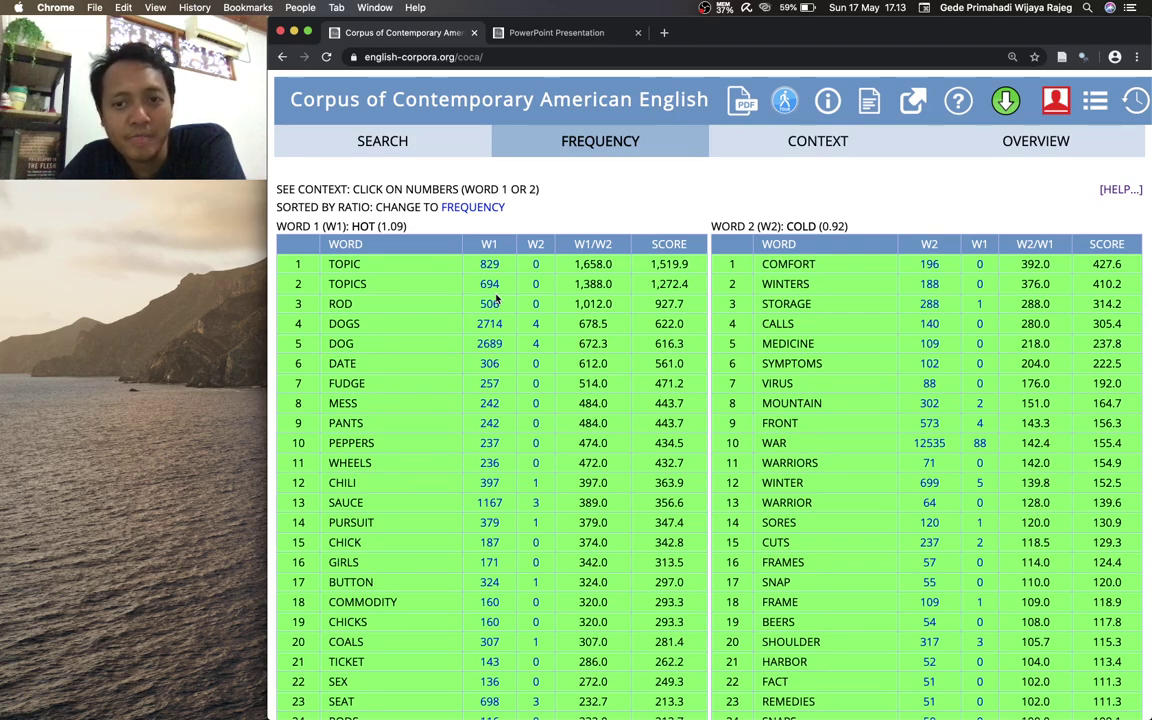
# Scroll through the HOT and COLD noun collocate tables, led by topic and comfort.
pyautogui.scroll(-1, 530, 270)
pyautogui.scroll(1, 540, 230)
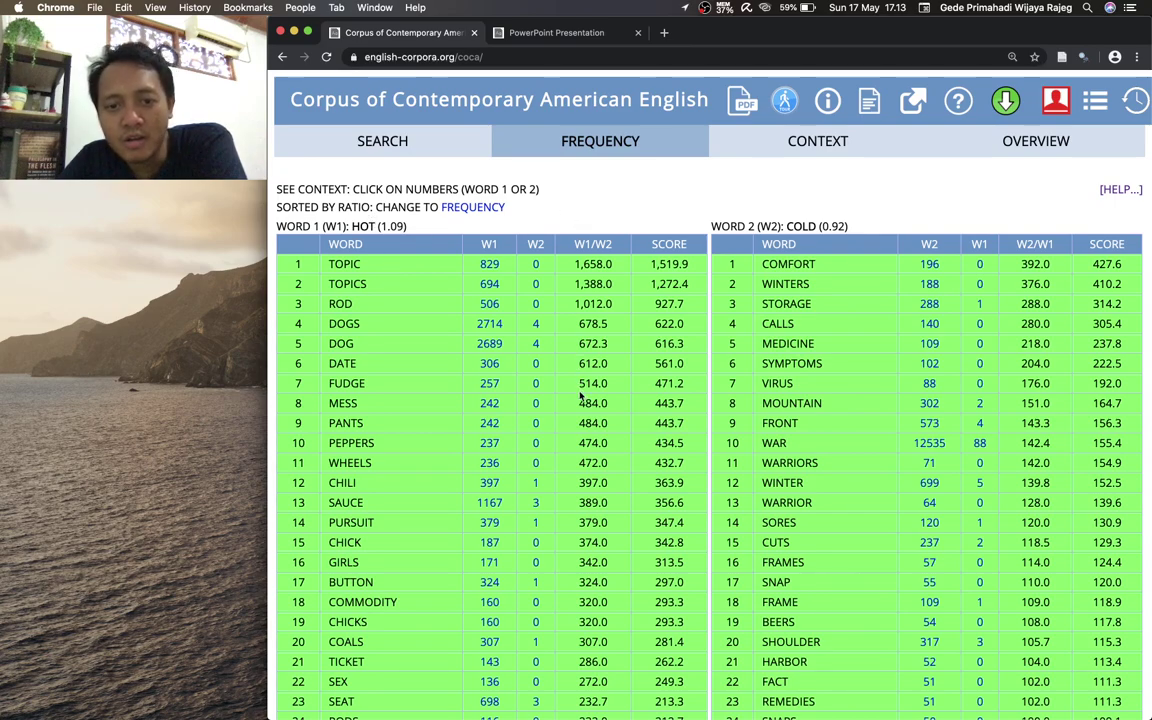
pyautogui.scroll(-2, 579, 300)
pyautogui.scroll(2, 580, 397)
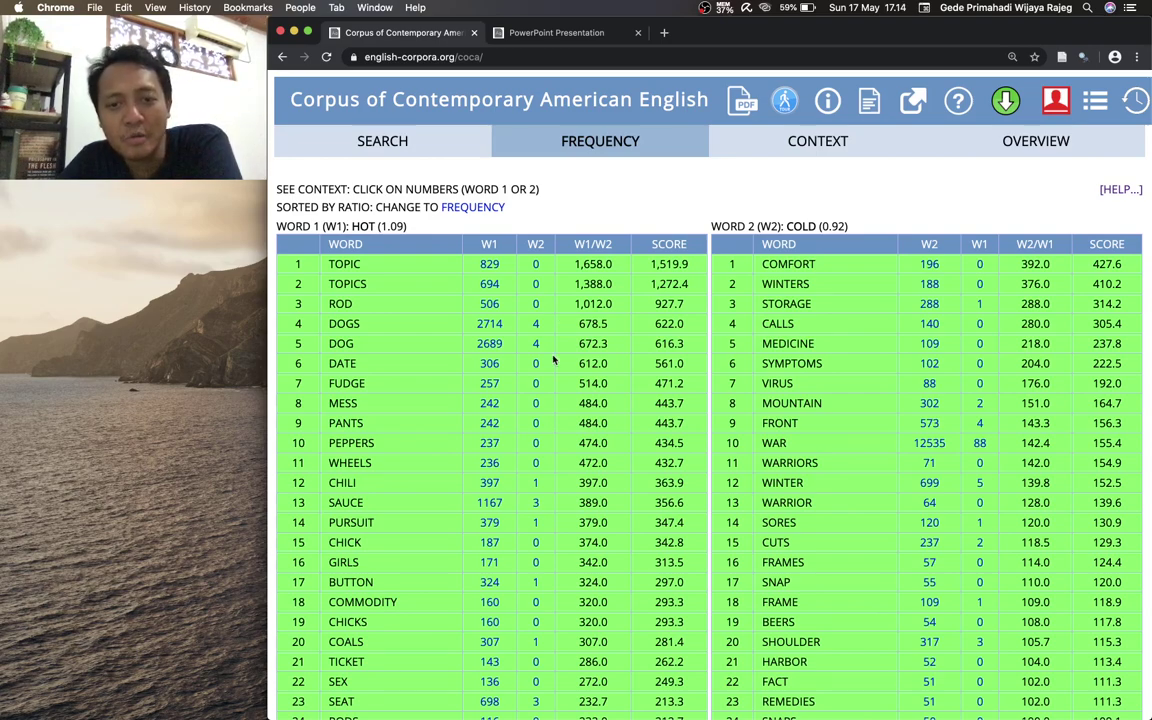
pyautogui.scroll(-1, 553, 360)
pyautogui.scroll(1, 555, 360)
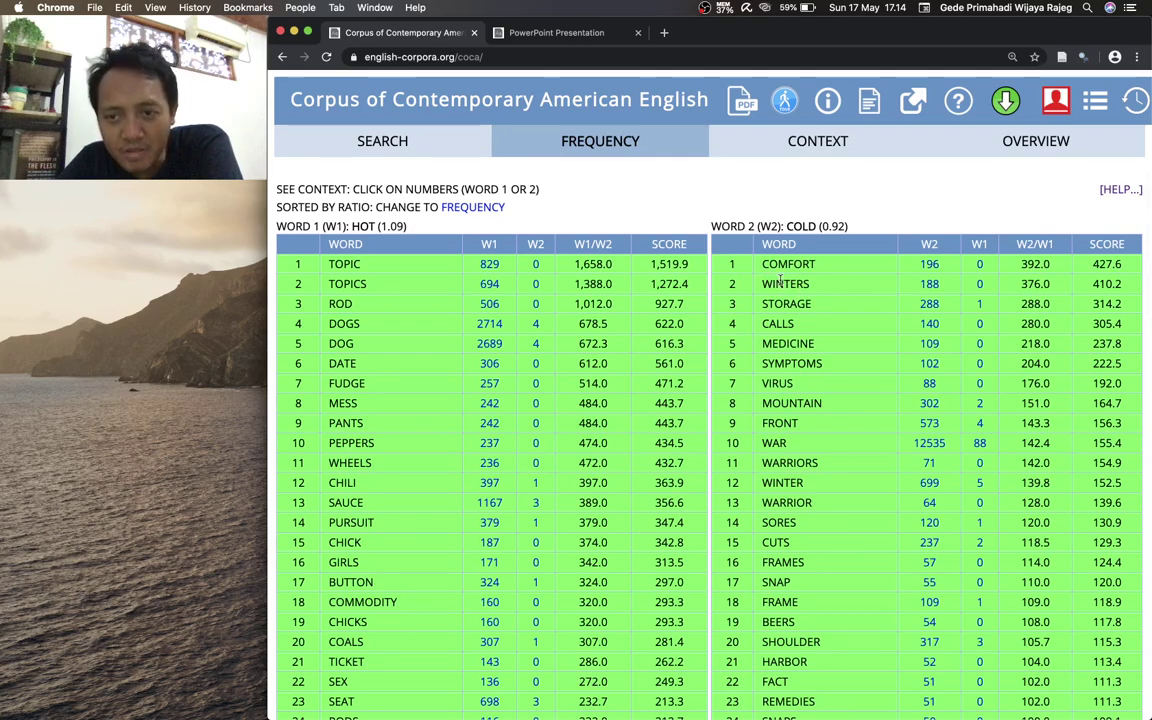
pyautogui.scroll(-2, 840, 311)
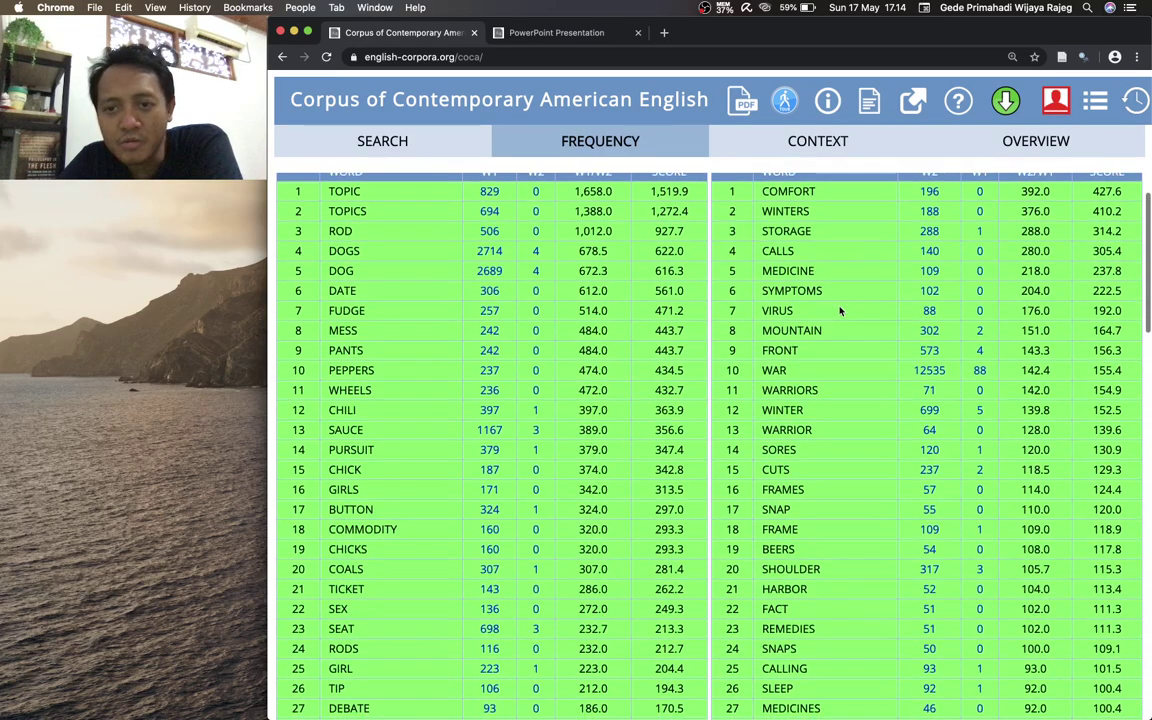
pyautogui.scroll(-2, 840, 311)
pyautogui.scroll(-1, 840, 311)
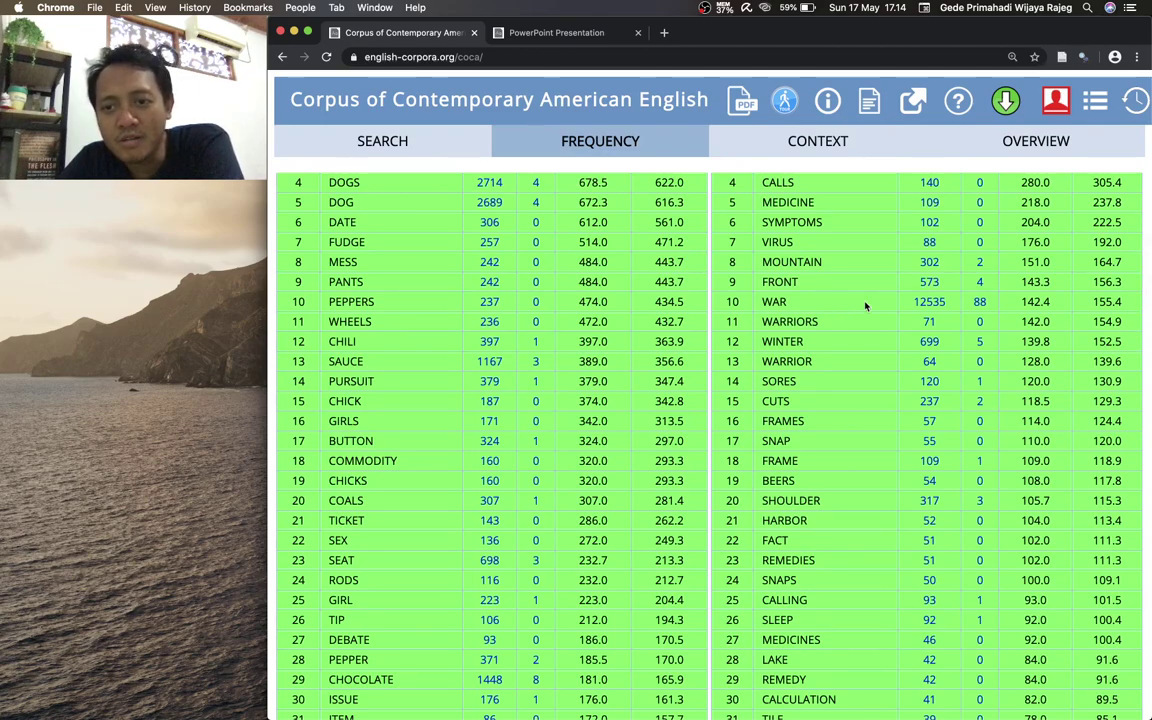
pyautogui.scroll(-2, 866, 306)
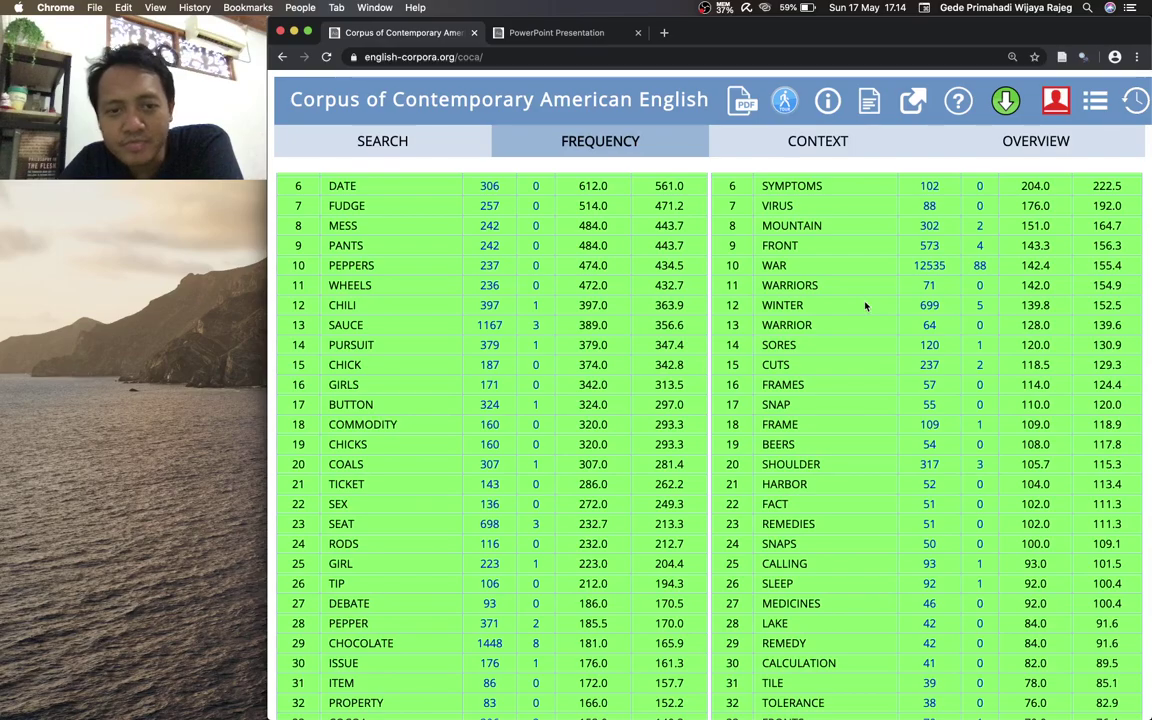
pyautogui.scroll(7, 866, 306)
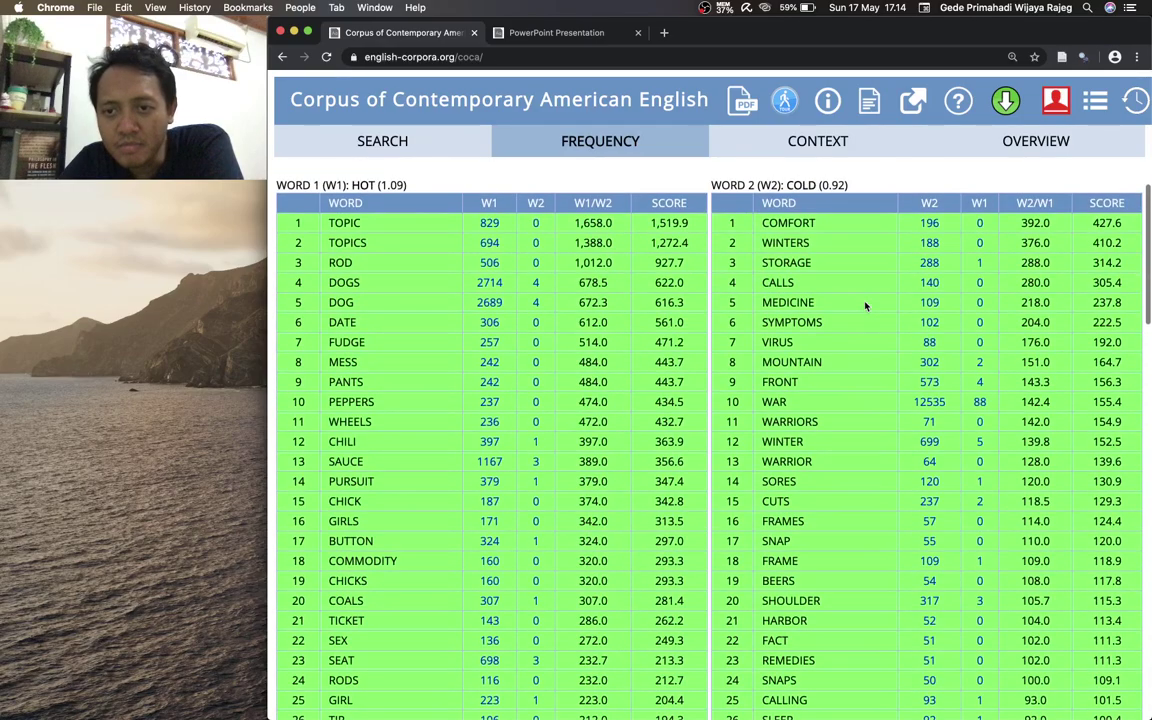
pyautogui.scroll(-7, 866, 306)
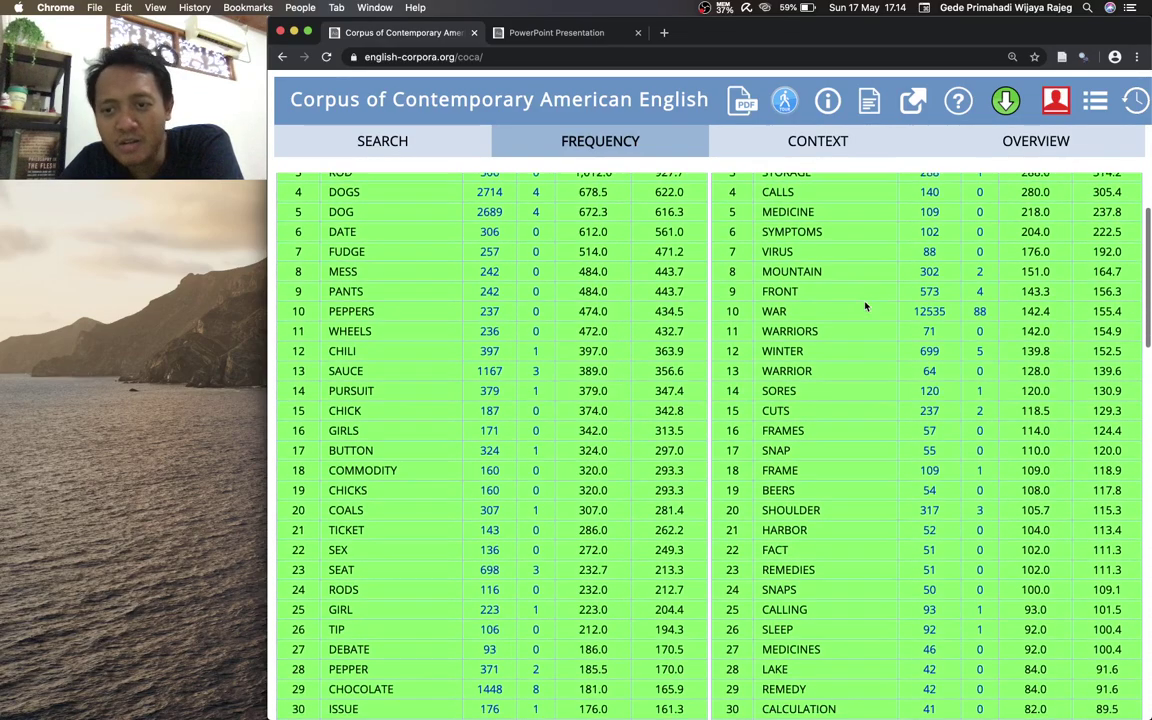
pyautogui.scroll(-3, 866, 306)
pyautogui.scroll(1, 866, 306)
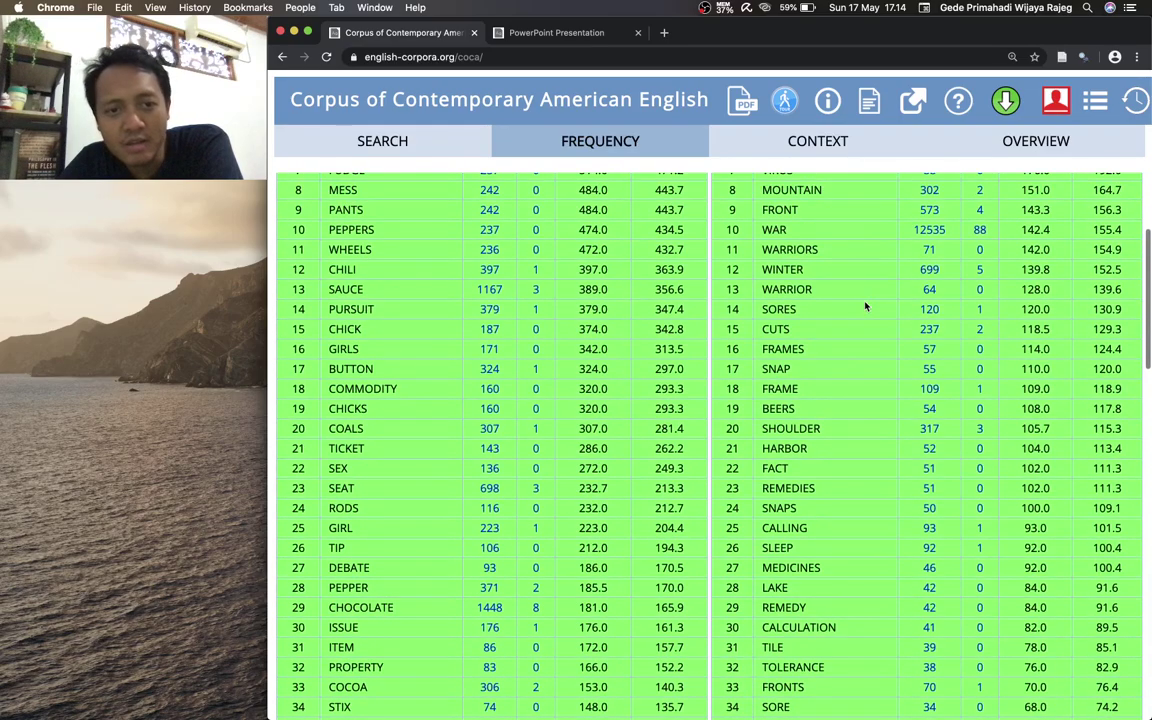
pyautogui.scroll(1, 866, 306)
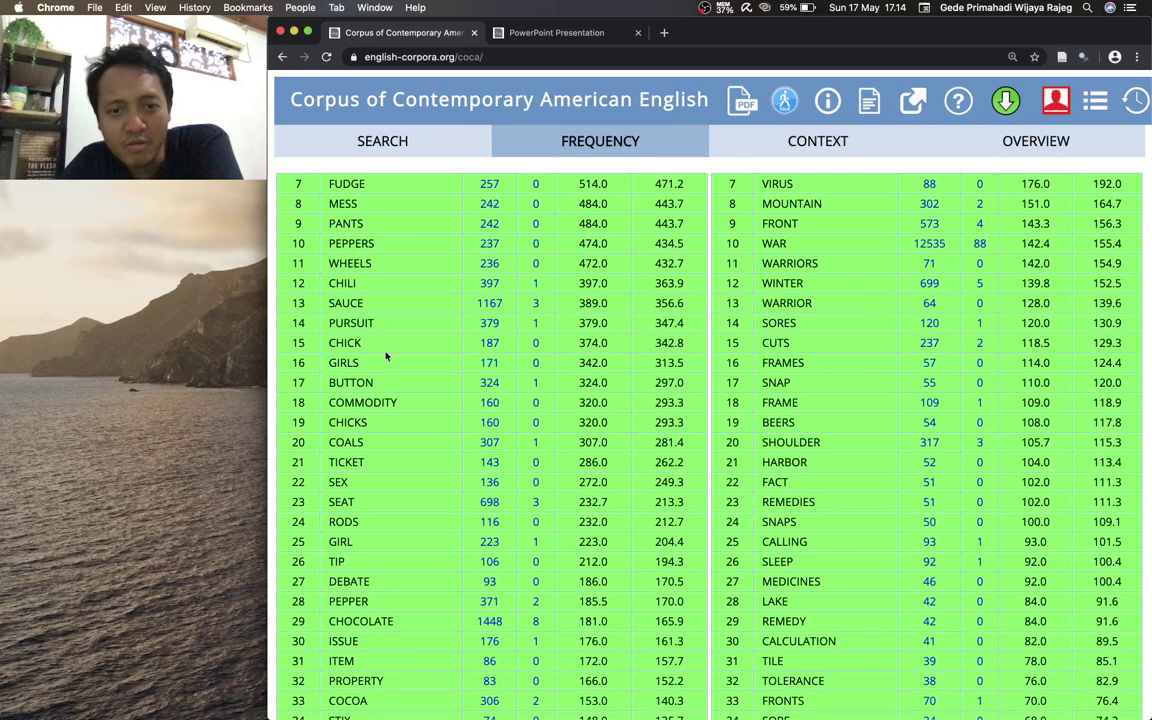
pyautogui.scroll(2, 437, 368)
pyautogui.scroll(7, 437, 368)
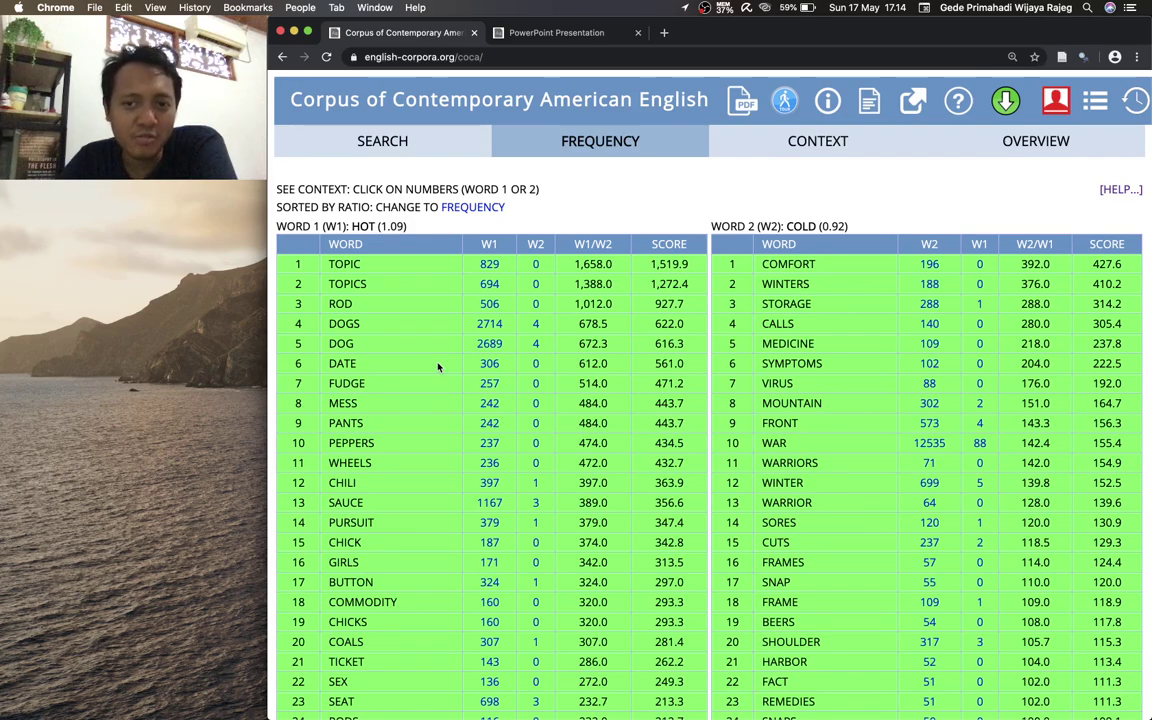
# On the search form, replace hot with big and cold with large.
pyautogui.click(385, 137)
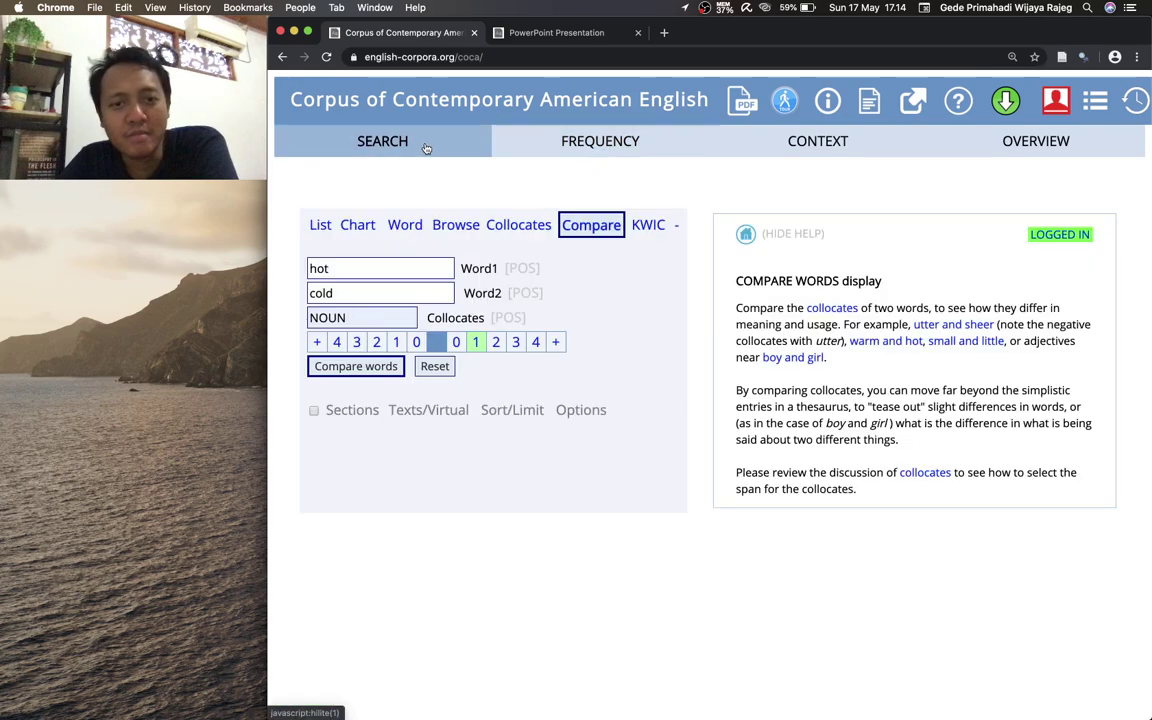
pyautogui.doubleClick(320, 268)
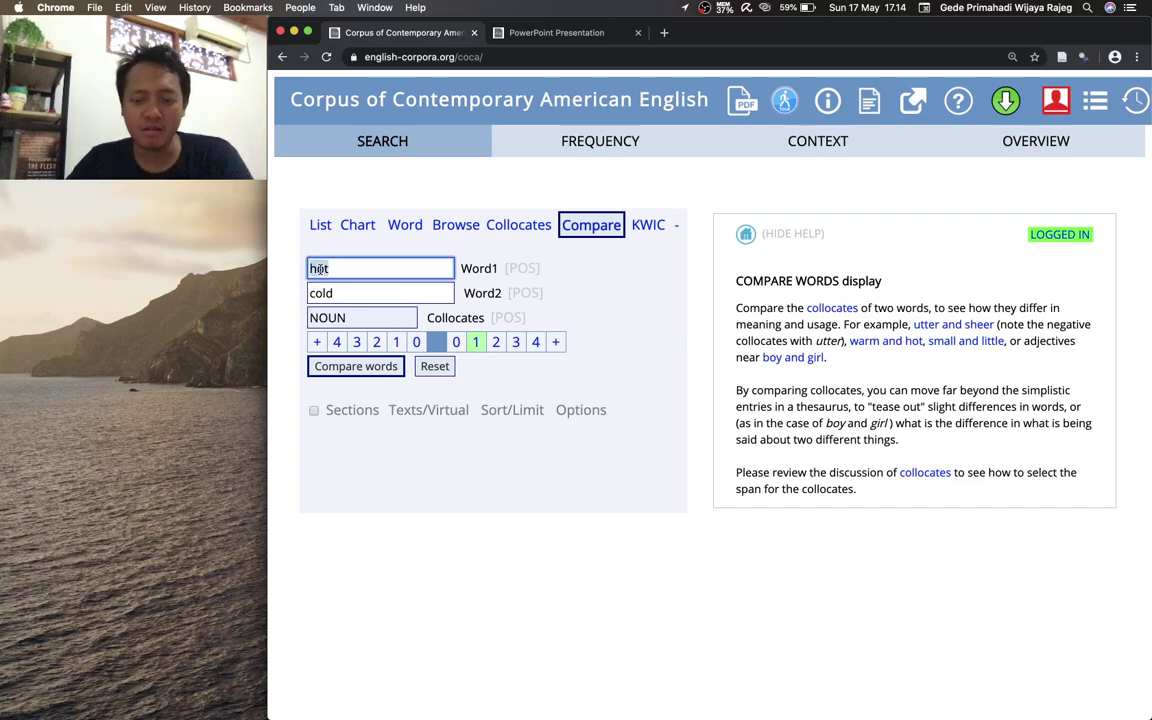
pyautogui.write('big')
pyautogui.press('Tab')
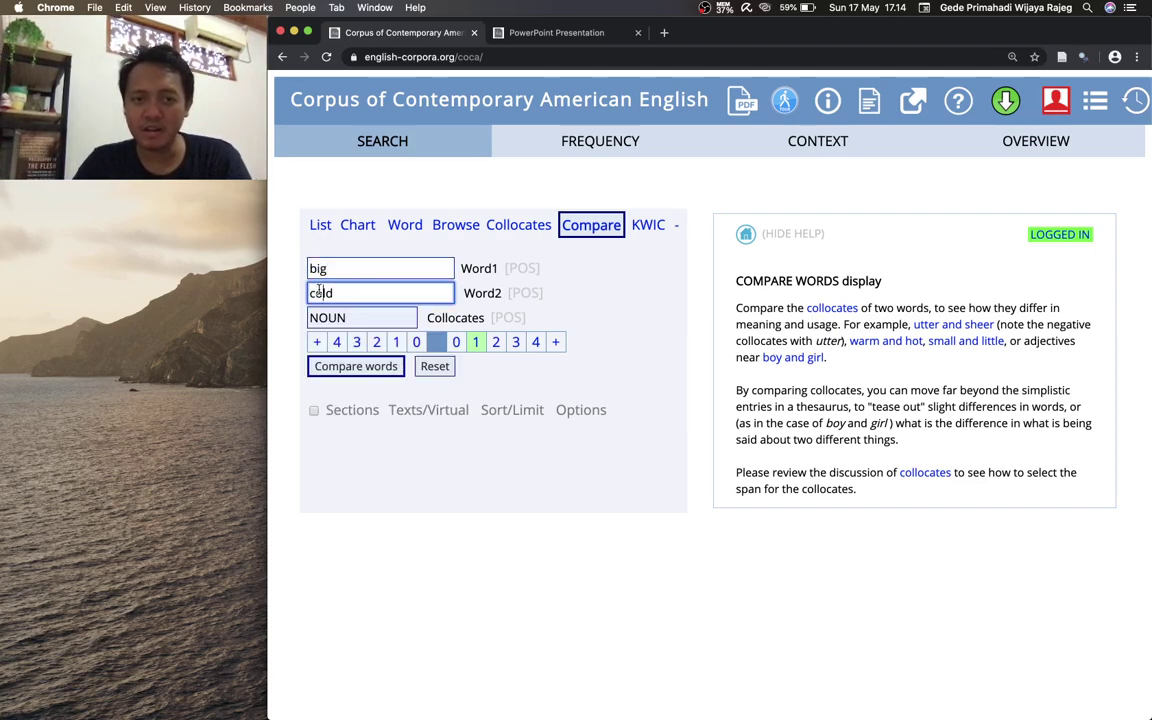
pyautogui.write('large')
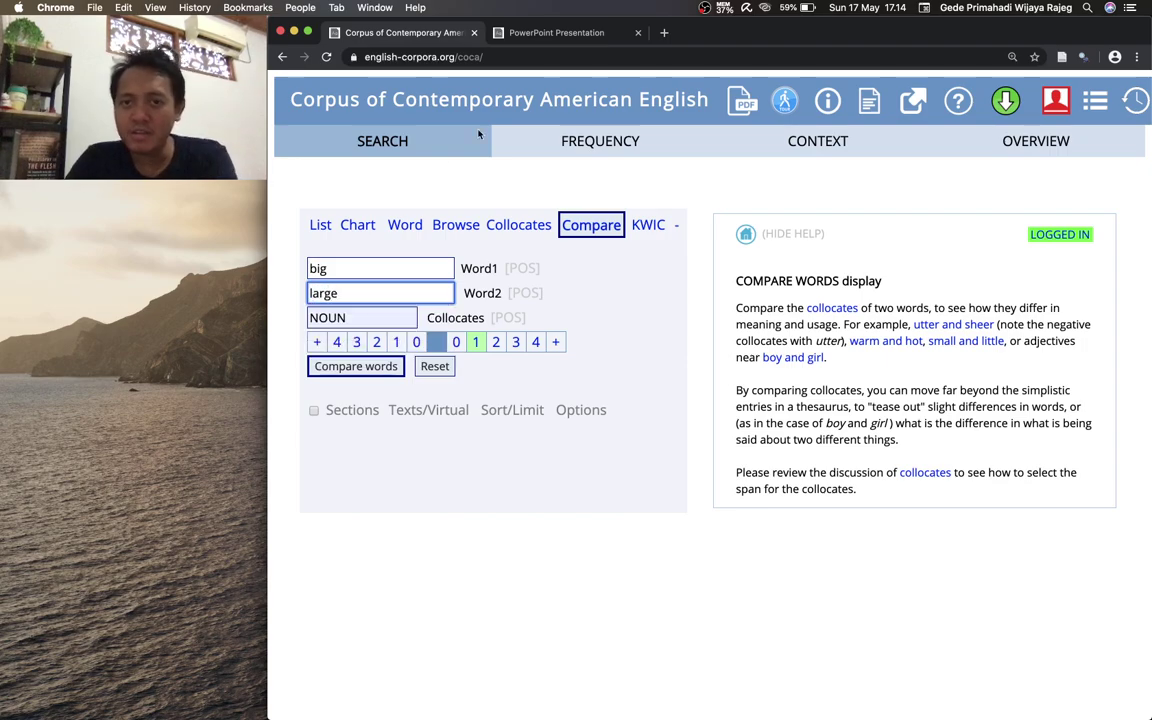
# Review the earlier hot versus cold results, then return to the filled search form.
pyautogui.click(578, 144)
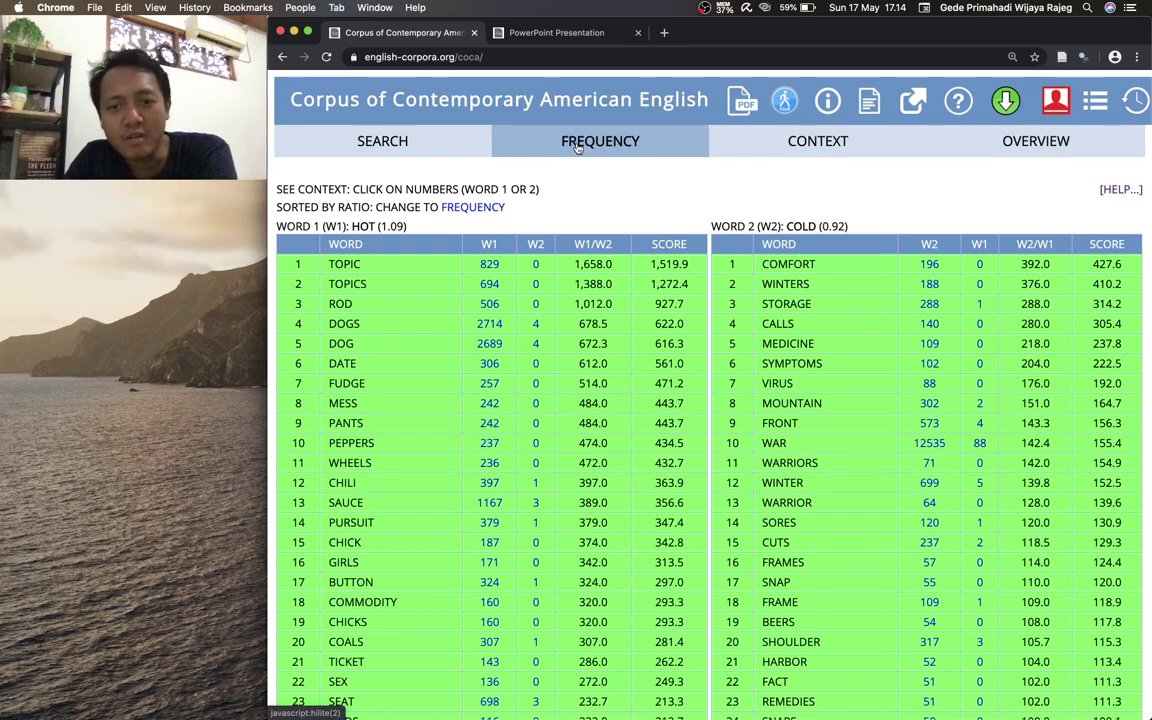
pyautogui.scroll(-3, 604, 313)
pyautogui.scroll(3, 604, 313)
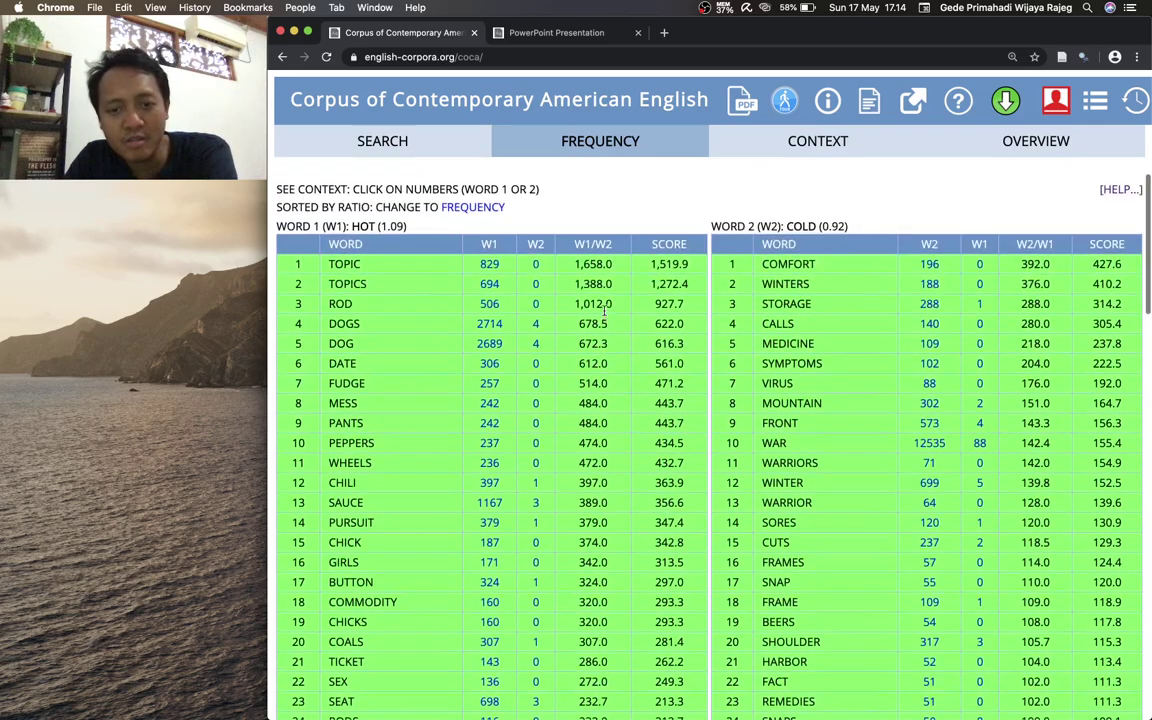
pyautogui.scroll(-1, 604, 313)
pyautogui.scroll(1, 580, 310)
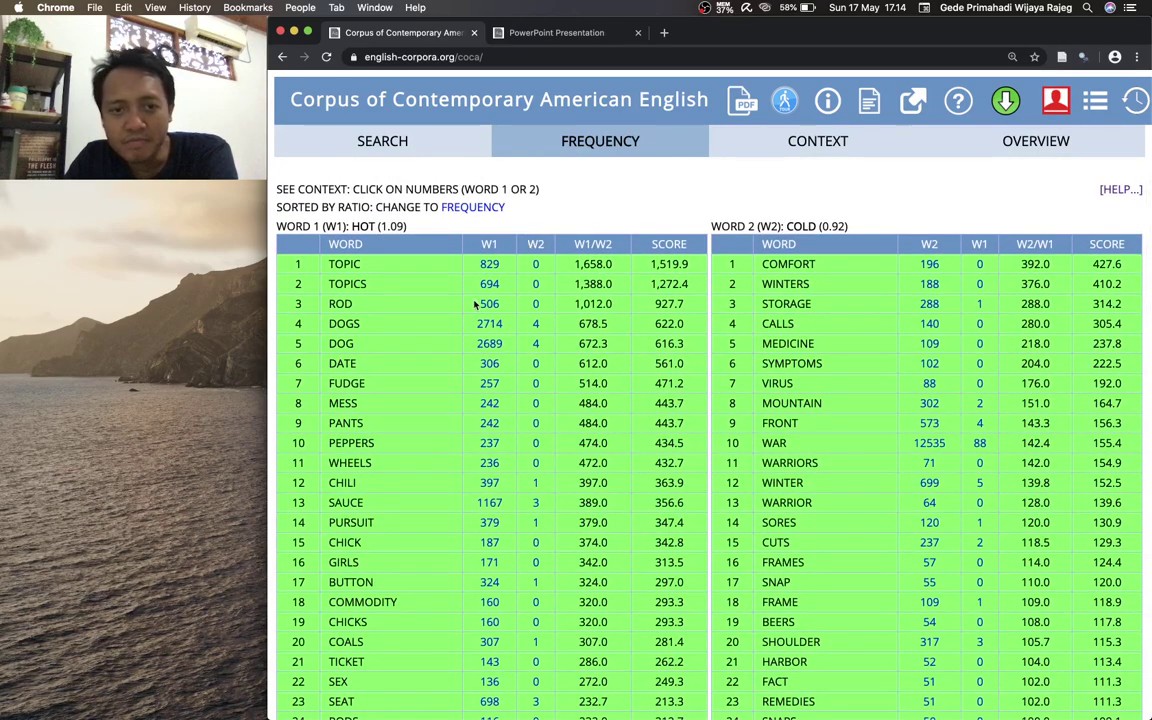
pyautogui.click(436, 144)
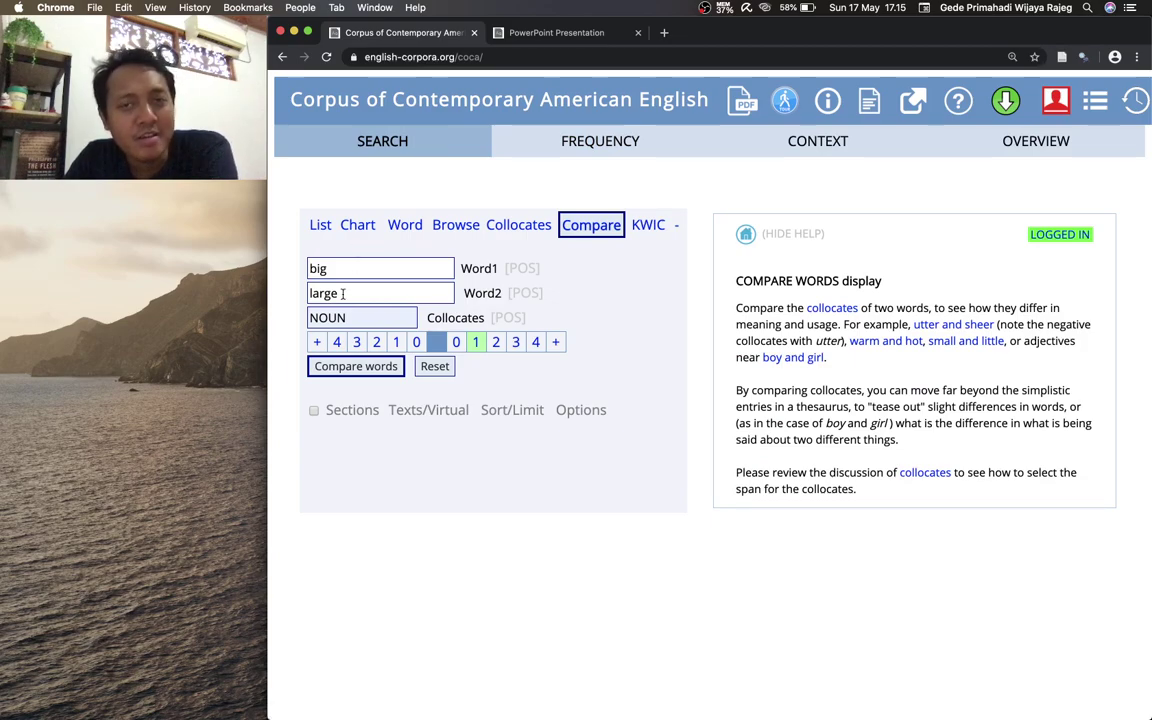
# Run the big versus large comparison, with leagues (1,300.5) leading big and hadron (1,056.5) leading large.
pyautogui.click(356, 368)
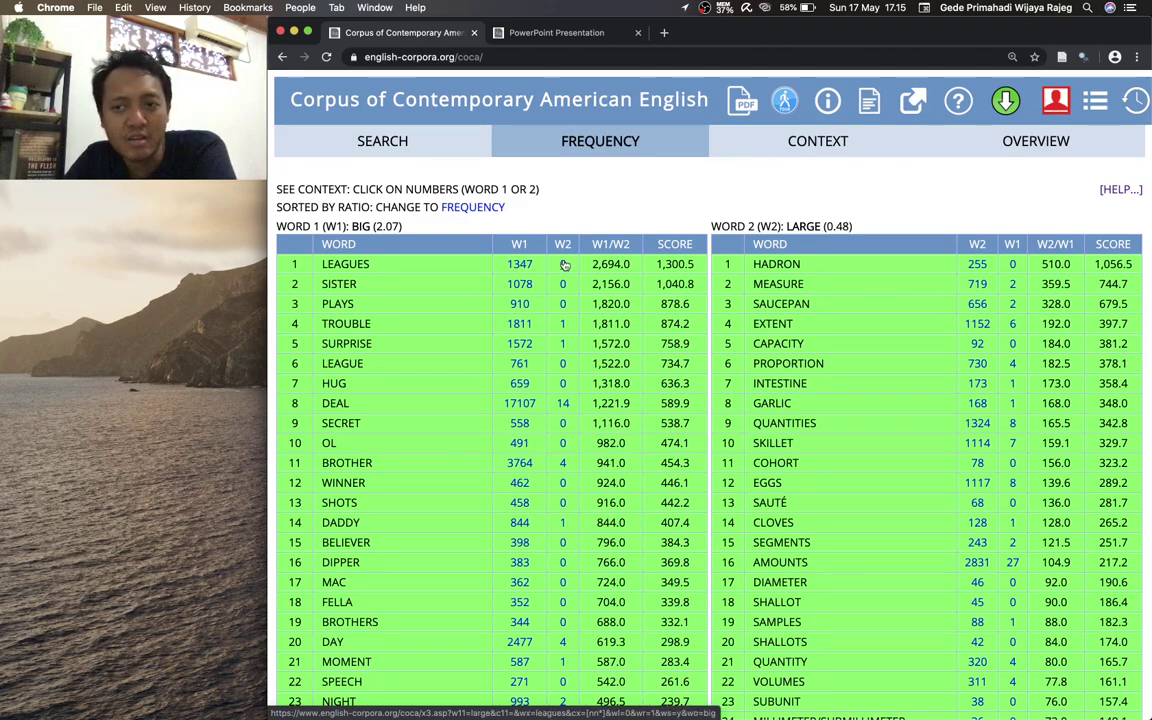
pyautogui.rightClick(522, 264)
pyautogui.click(456, 252)
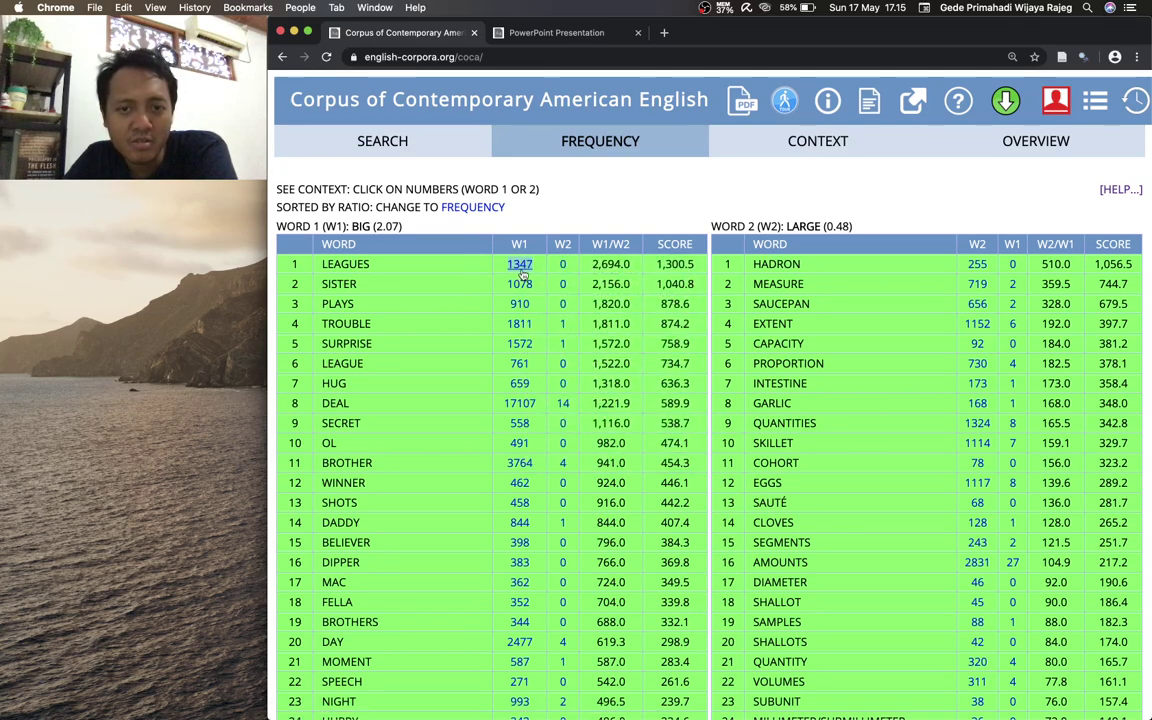
# Open the 1347 big leagues concordance lines and scroll through the mostly 2012 sports blog examples.
pyautogui.click(520, 266)
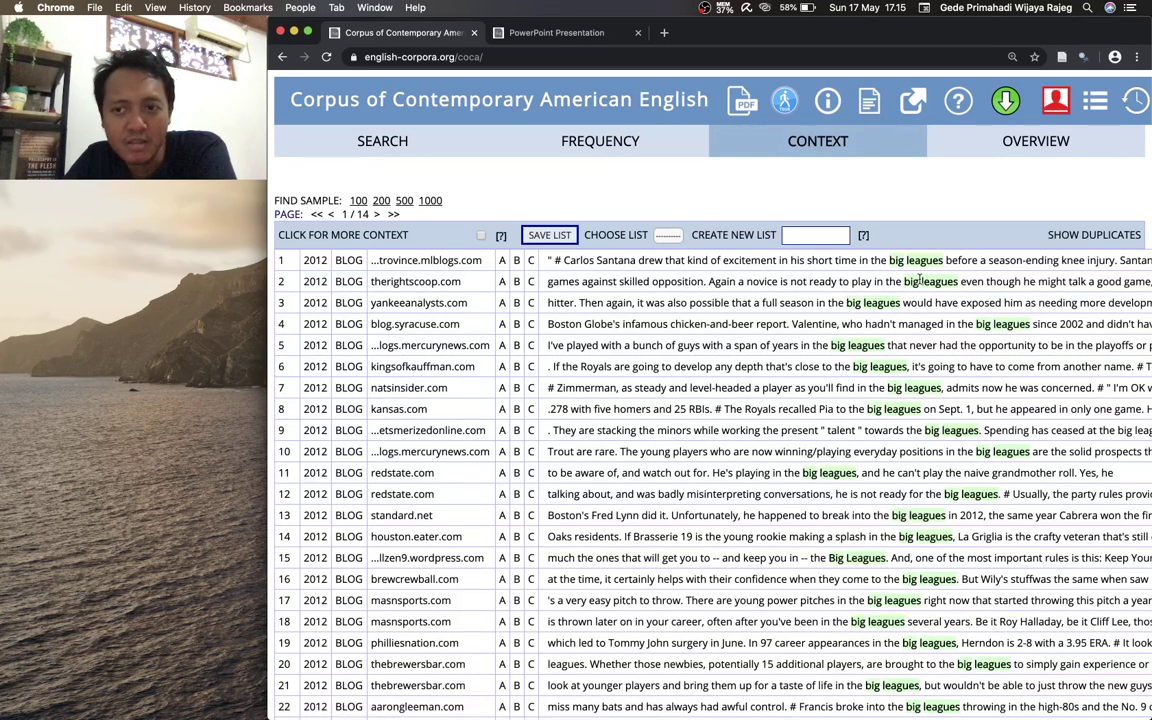
pyautogui.scroll(-5, 851, 370)
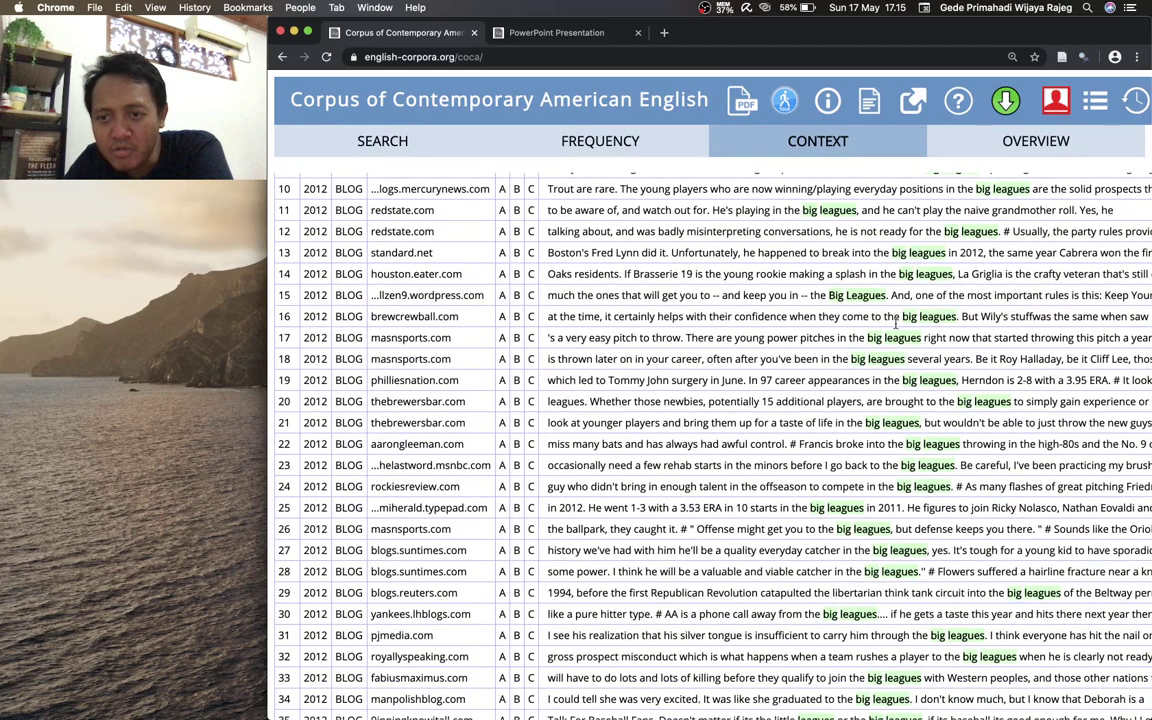
pyautogui.scroll(-1, 843, 392)
pyautogui.scroll(-1, 843, 392)
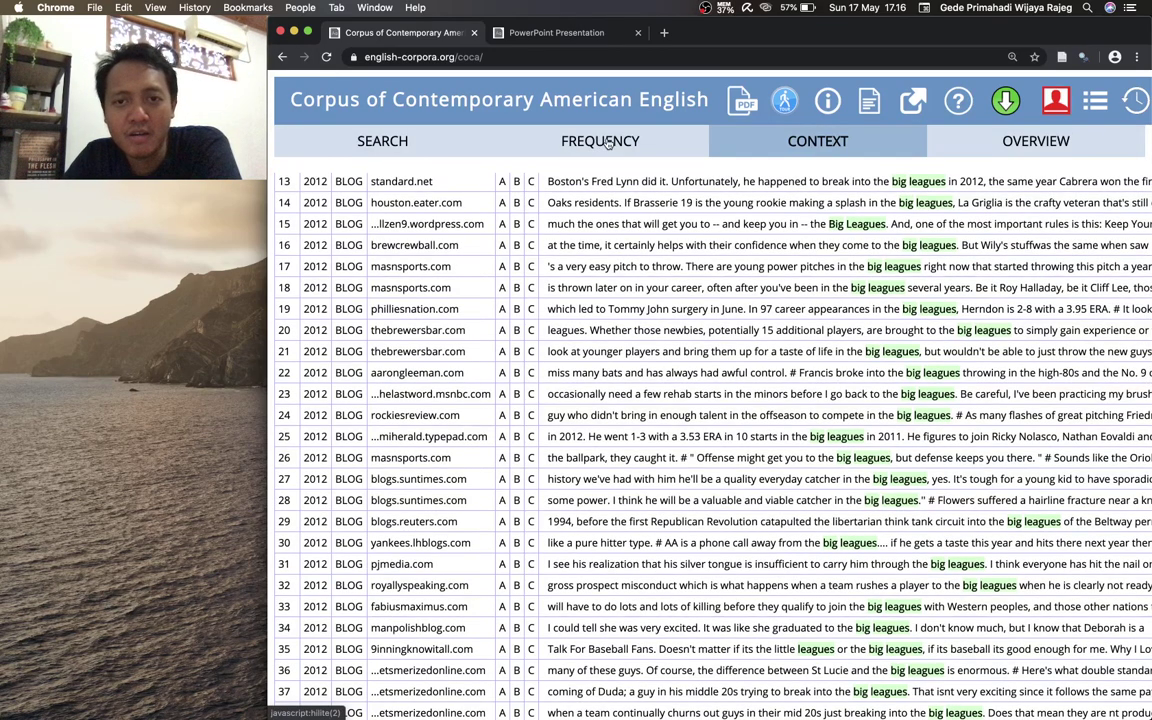
# Return to the big versus large FREQUENCY table and scroll through leagues, sister, hadron and measure.
pyautogui.click(603, 141)
pyautogui.scroll(-1, 382, 396)
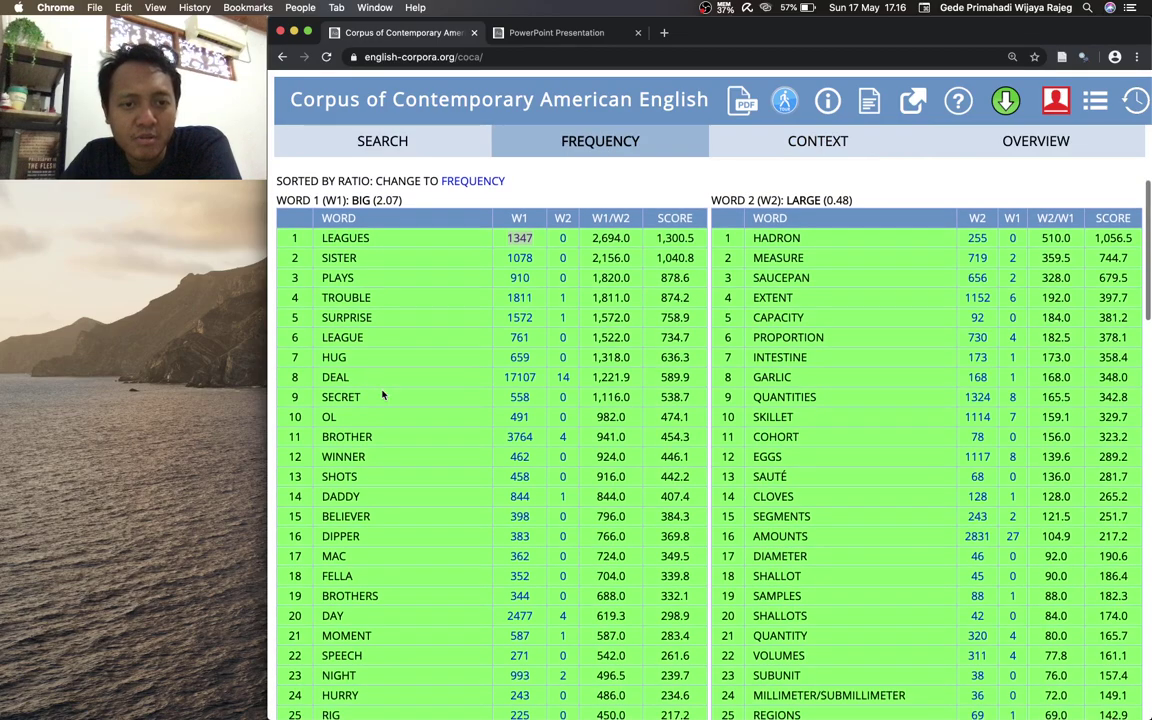
pyautogui.scroll(-1, 382, 396)
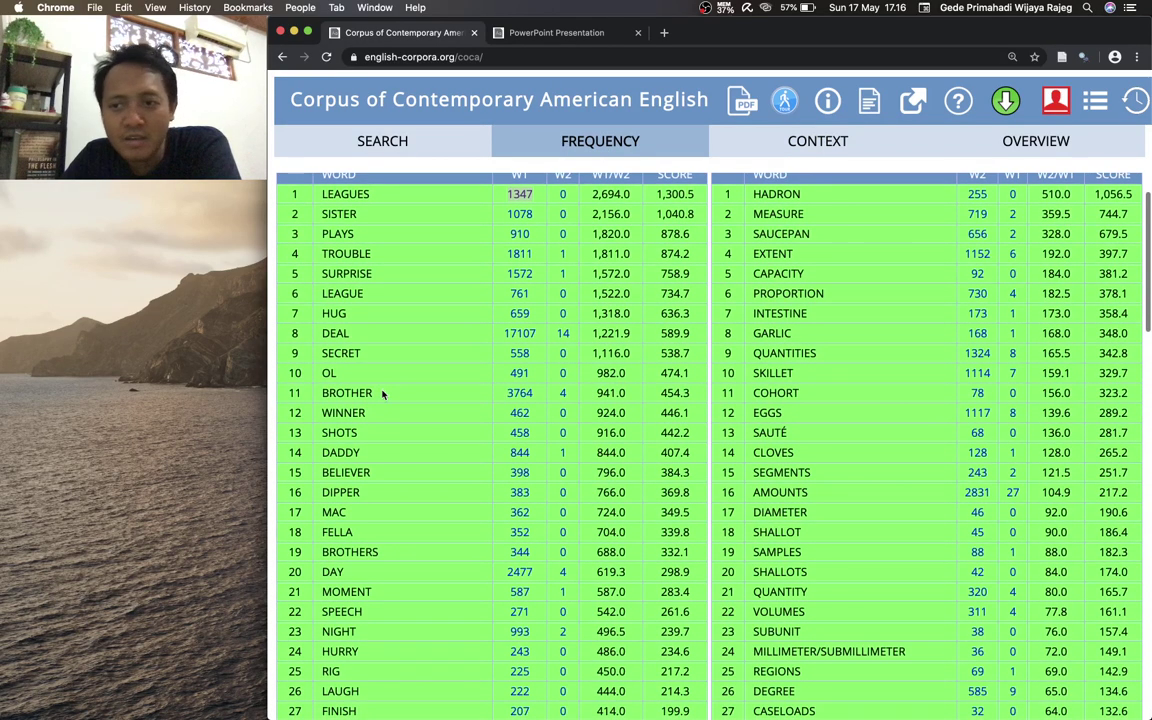
pyautogui.scroll(1, 382, 396)
pyautogui.scroll(1, 382, 396)
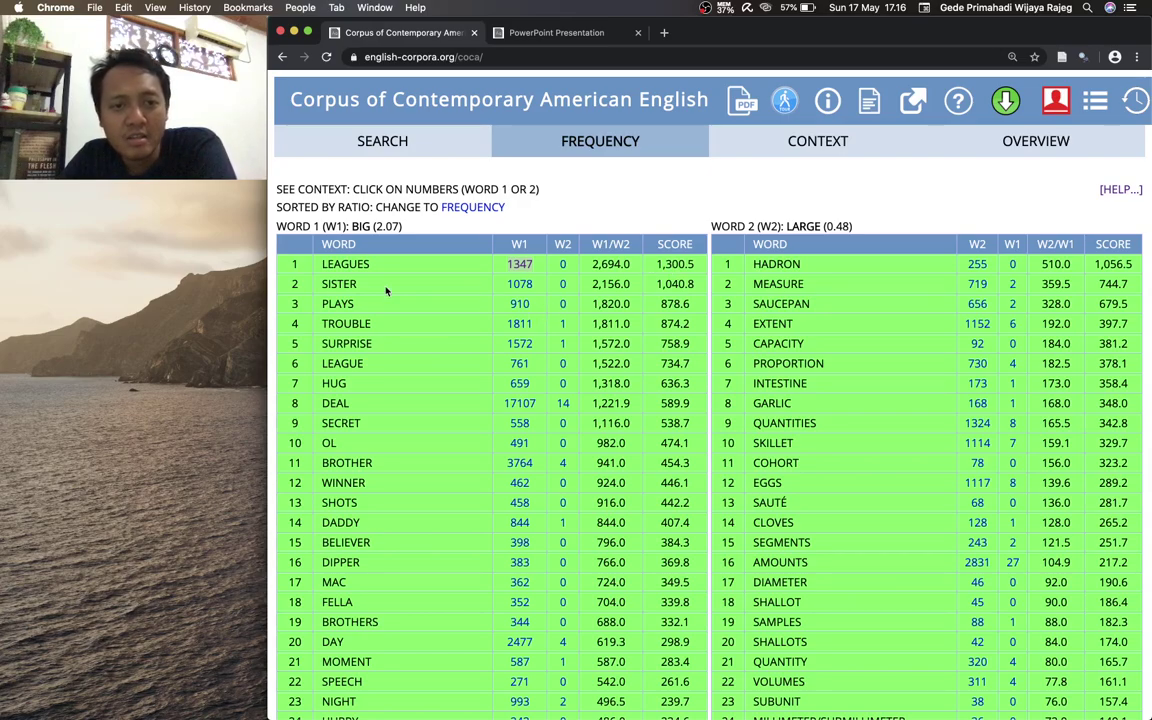
pyautogui.scroll(-1, 377, 434)
pyautogui.scroll(-2, 377, 434)
pyautogui.scroll(3, 377, 430)
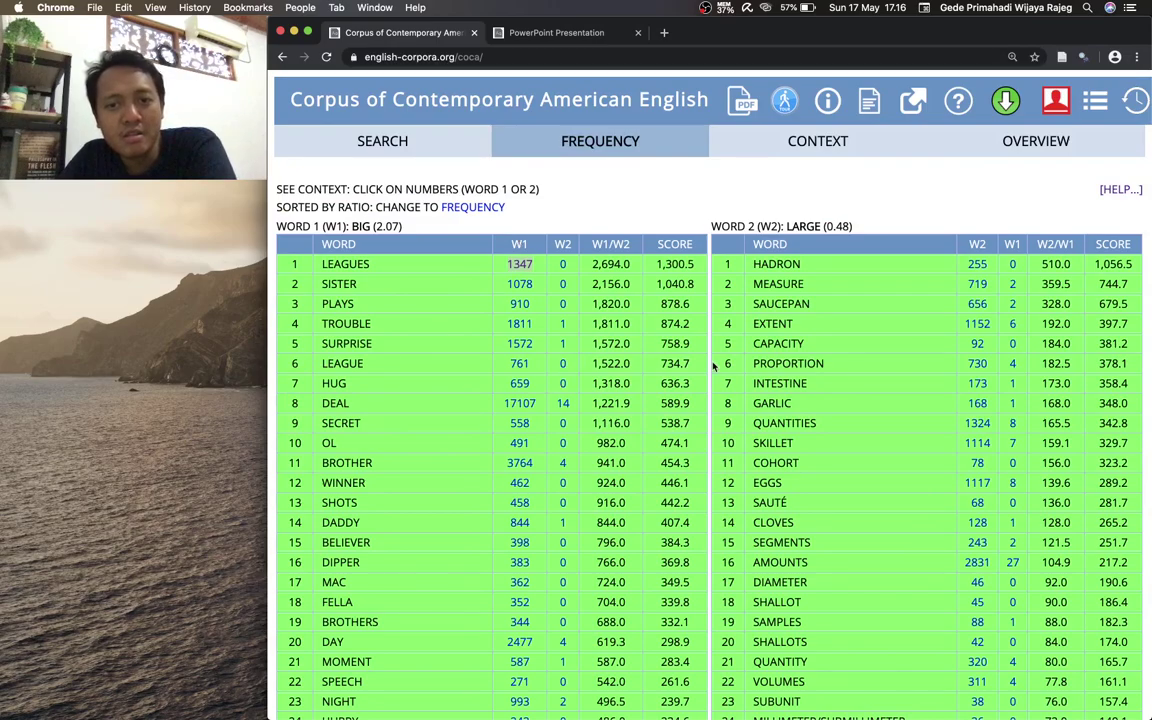
pyautogui.scroll(-3, 687, 444)
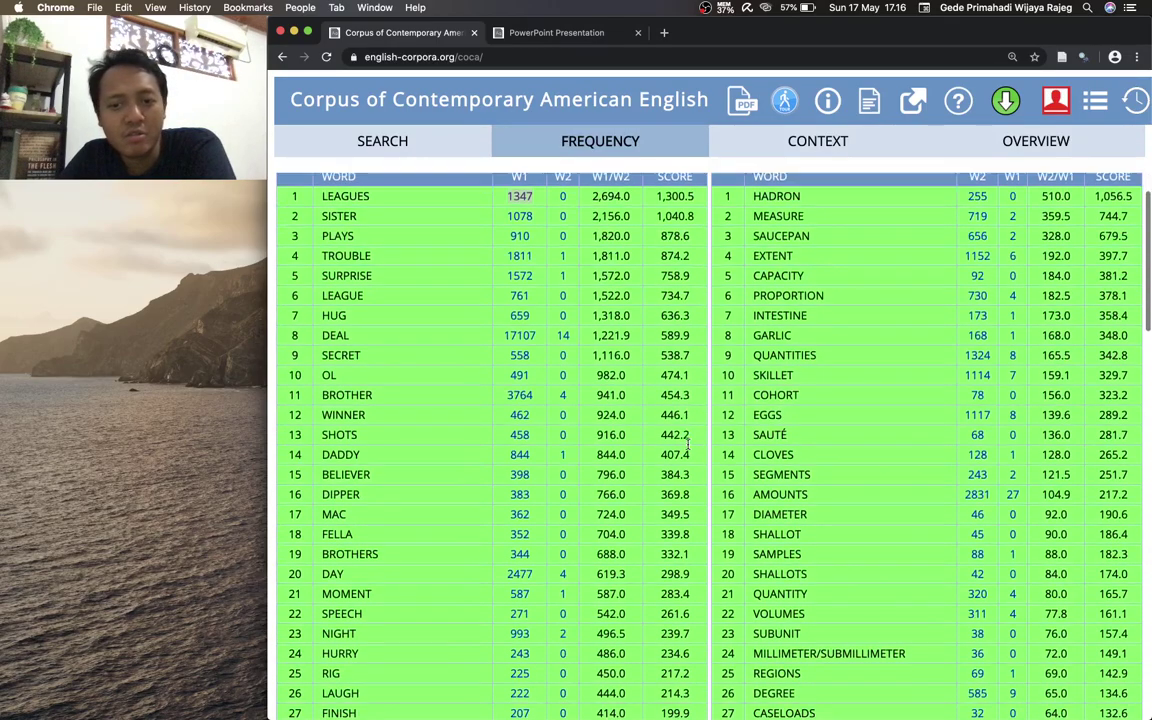
pyautogui.scroll(-2, 687, 444)
pyautogui.scroll(5, 630, 410)
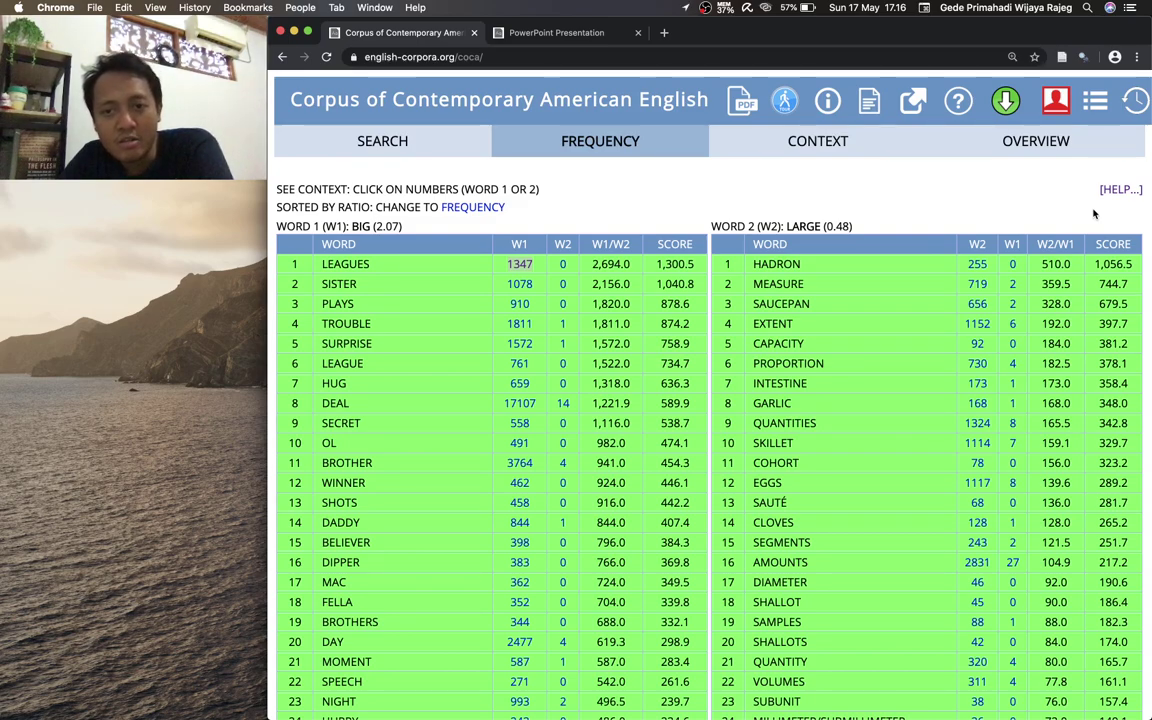
pyautogui.scroll(-5, 1094, 214)
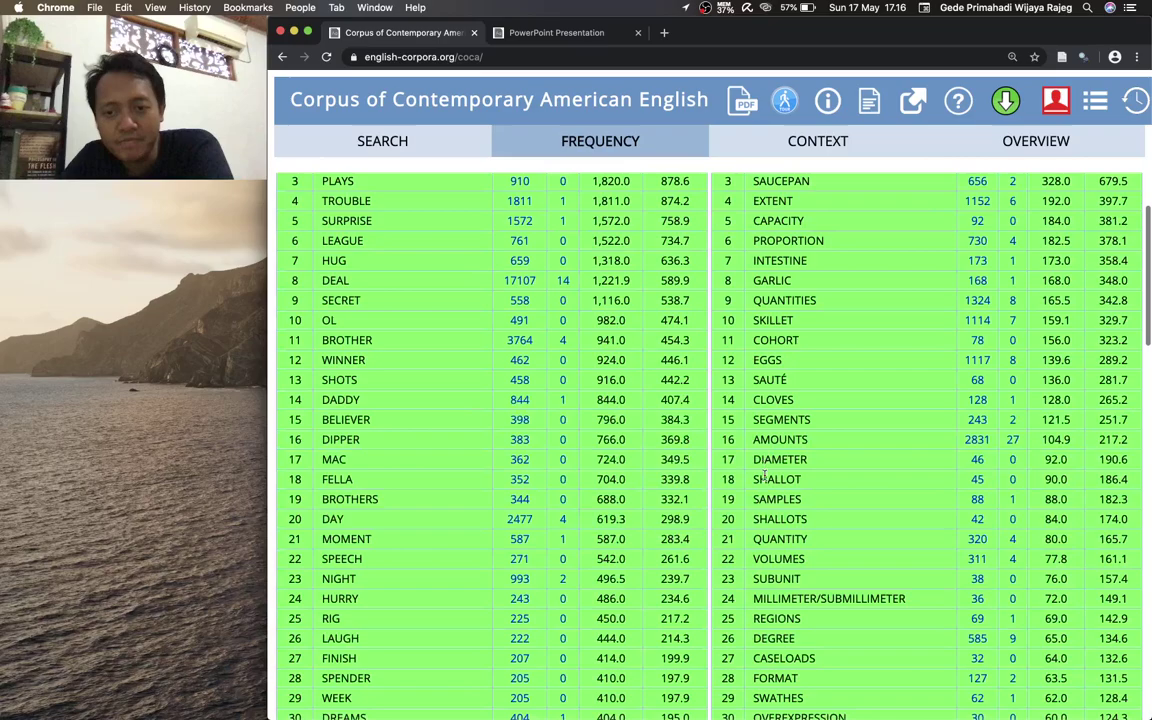
pyautogui.scroll(5, 765, 478)
pyautogui.scroll(2, 765, 478)
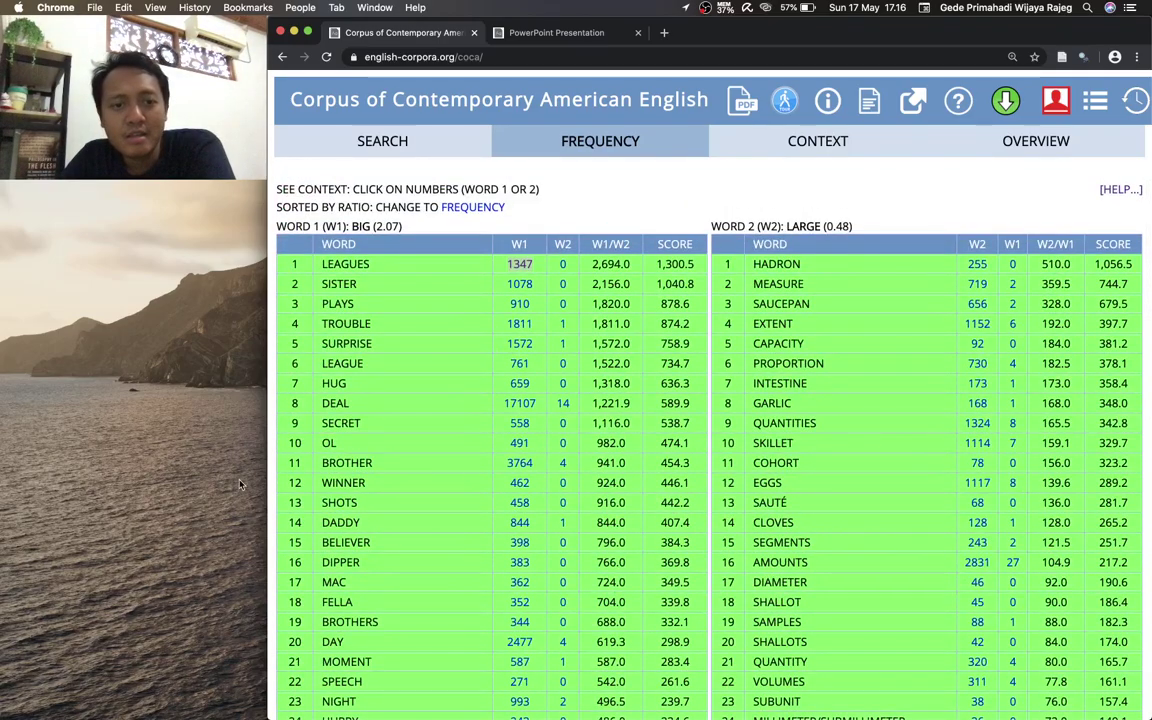